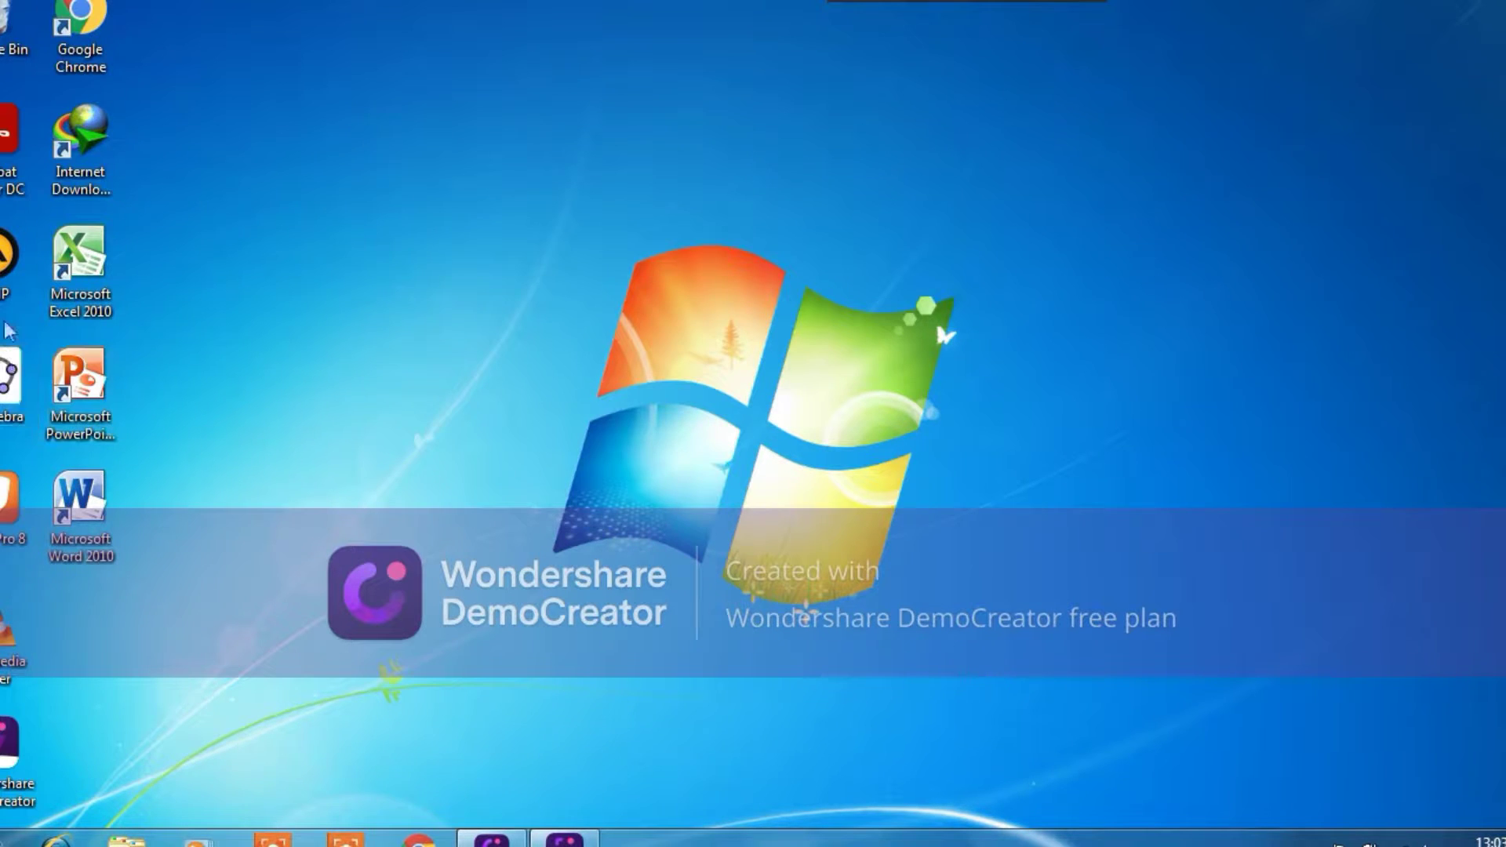
Open GeoGebra Classic 5 and maximize its window
double_click(9, 384)
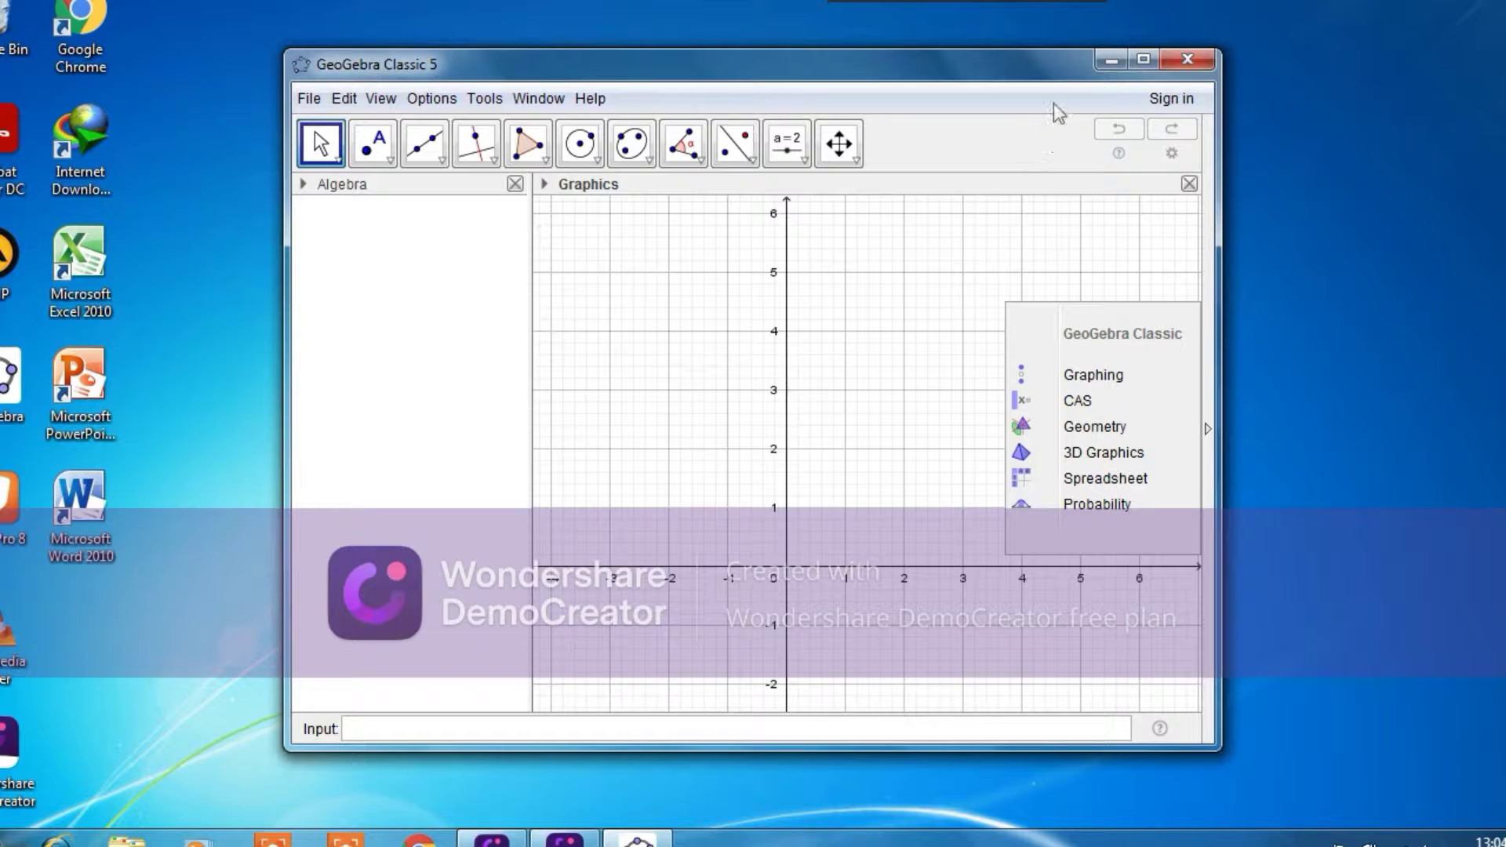
left_click(1143, 59)
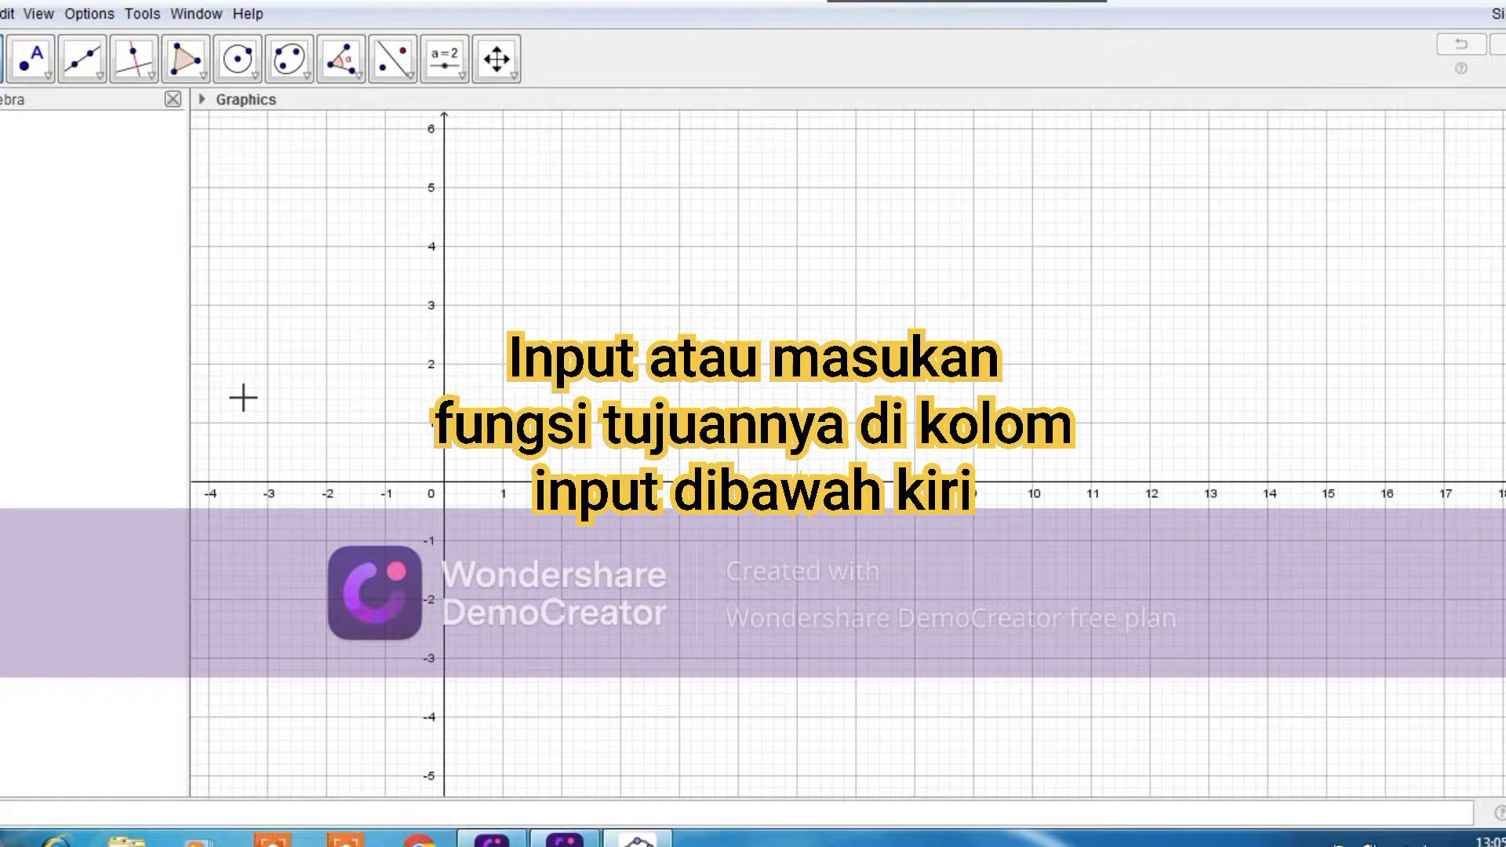
Define the two-variable objective function F(x,y)=6x+5y
left_click(36, 803)
type("F(x")
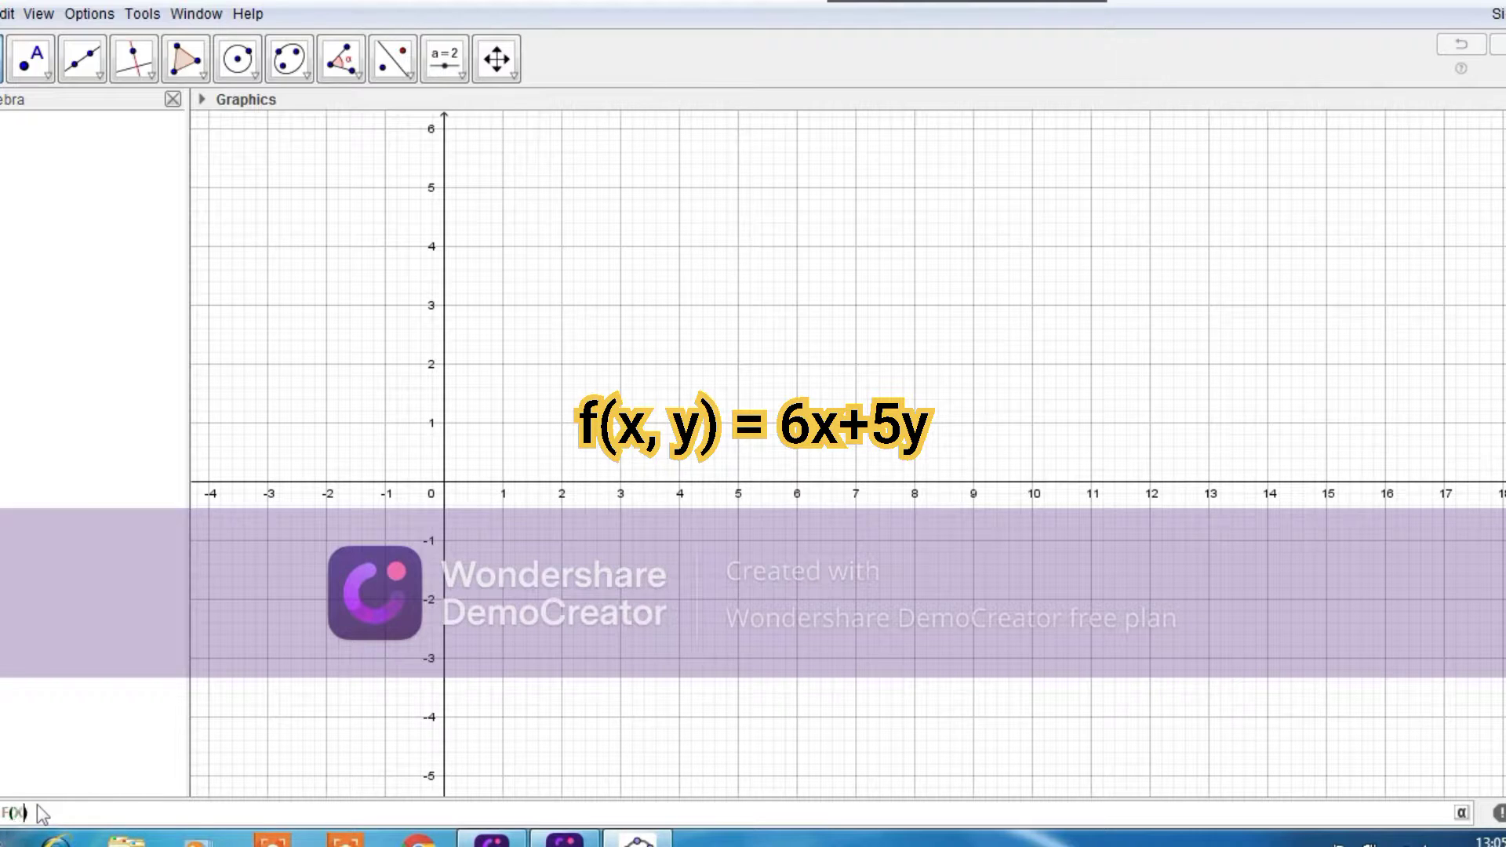
type("x,y")
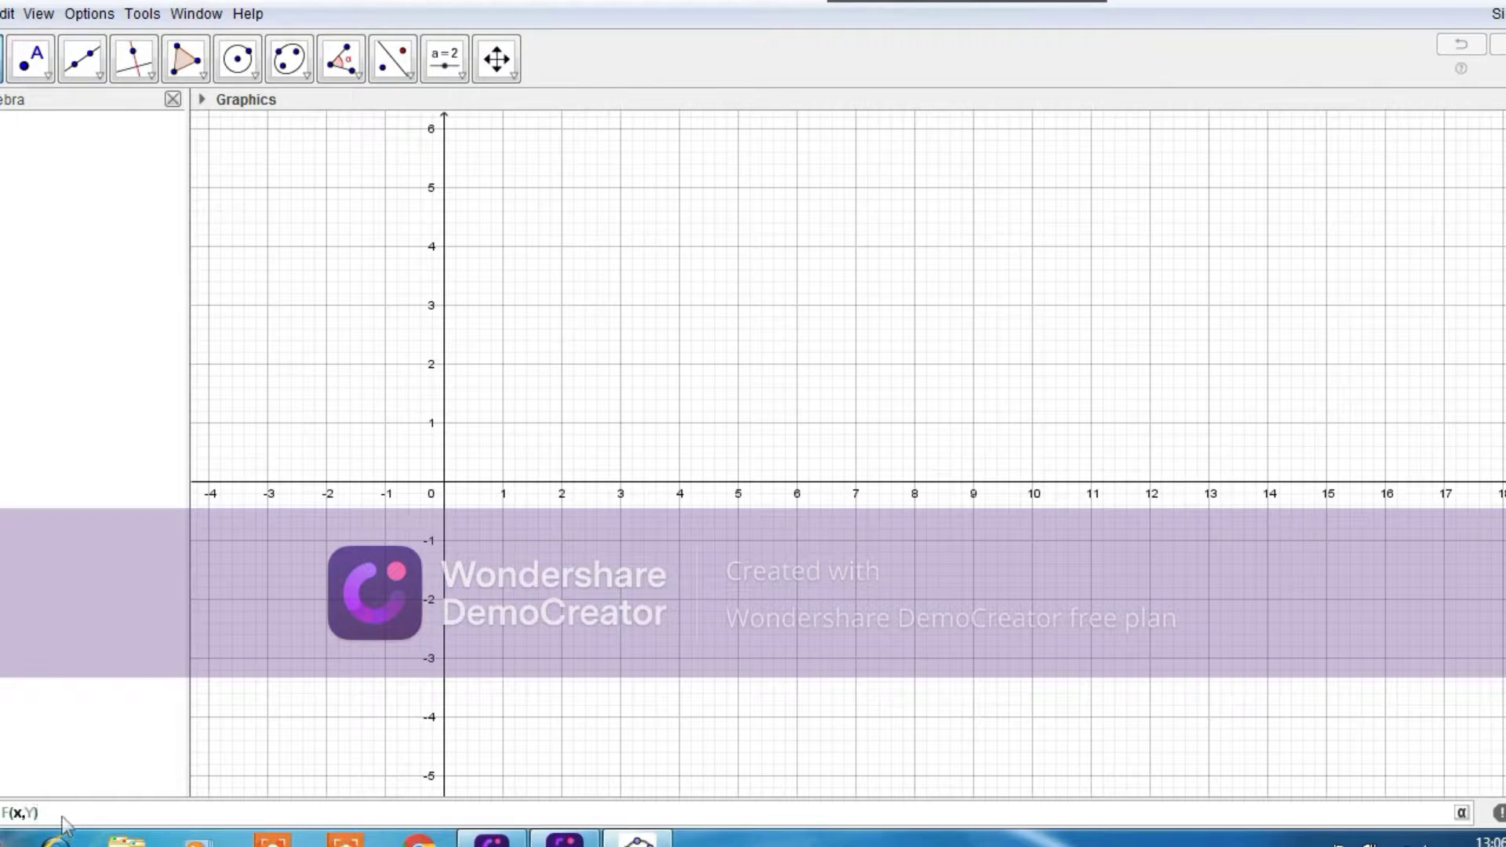
left_click(63, 818)
key("BackSpace")
key("BackSpace")
type("y)")
key("BackSpace")
type("0")
key("BackSpace")
type(")=6x+")
key("BackSpace")
key("BackSpace")
type("x+5y")
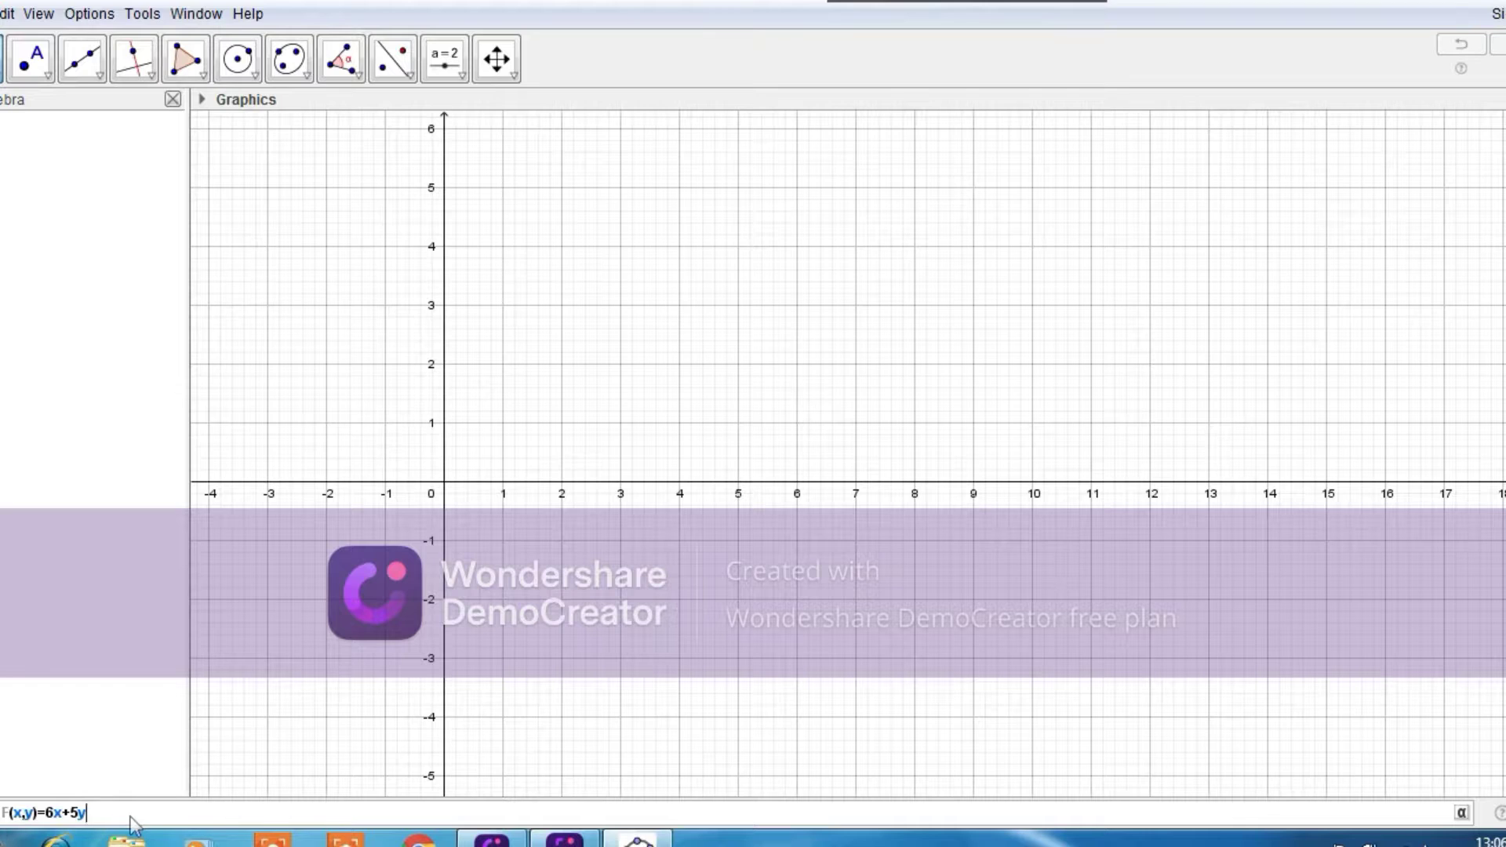
key("Return")
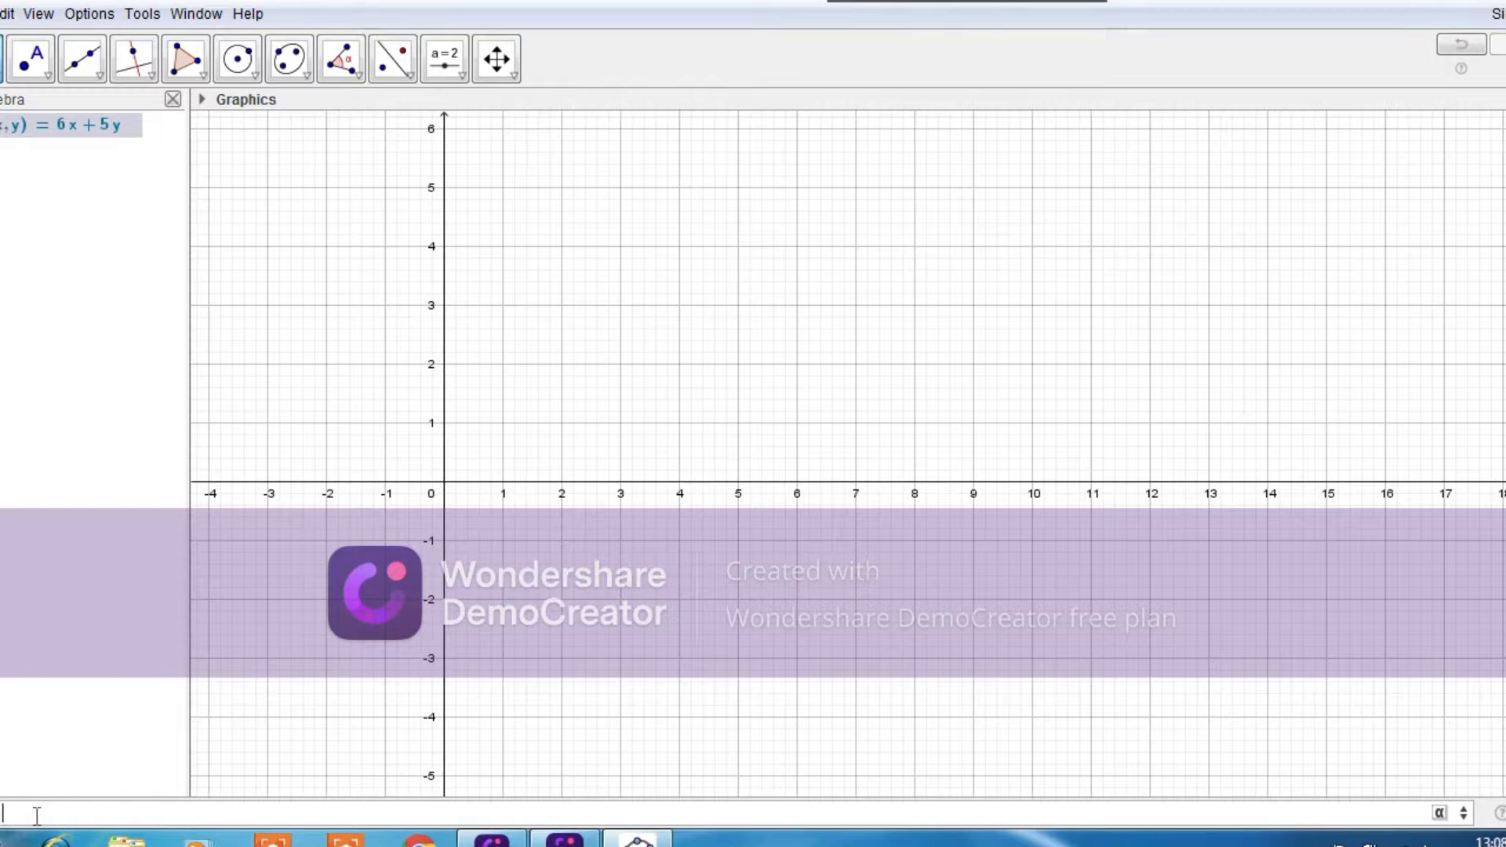
Begin a new algebra entry for the constraint system with the inequality x+y<8, without submitting it
type("x")
key("BackSpace")
type("x")
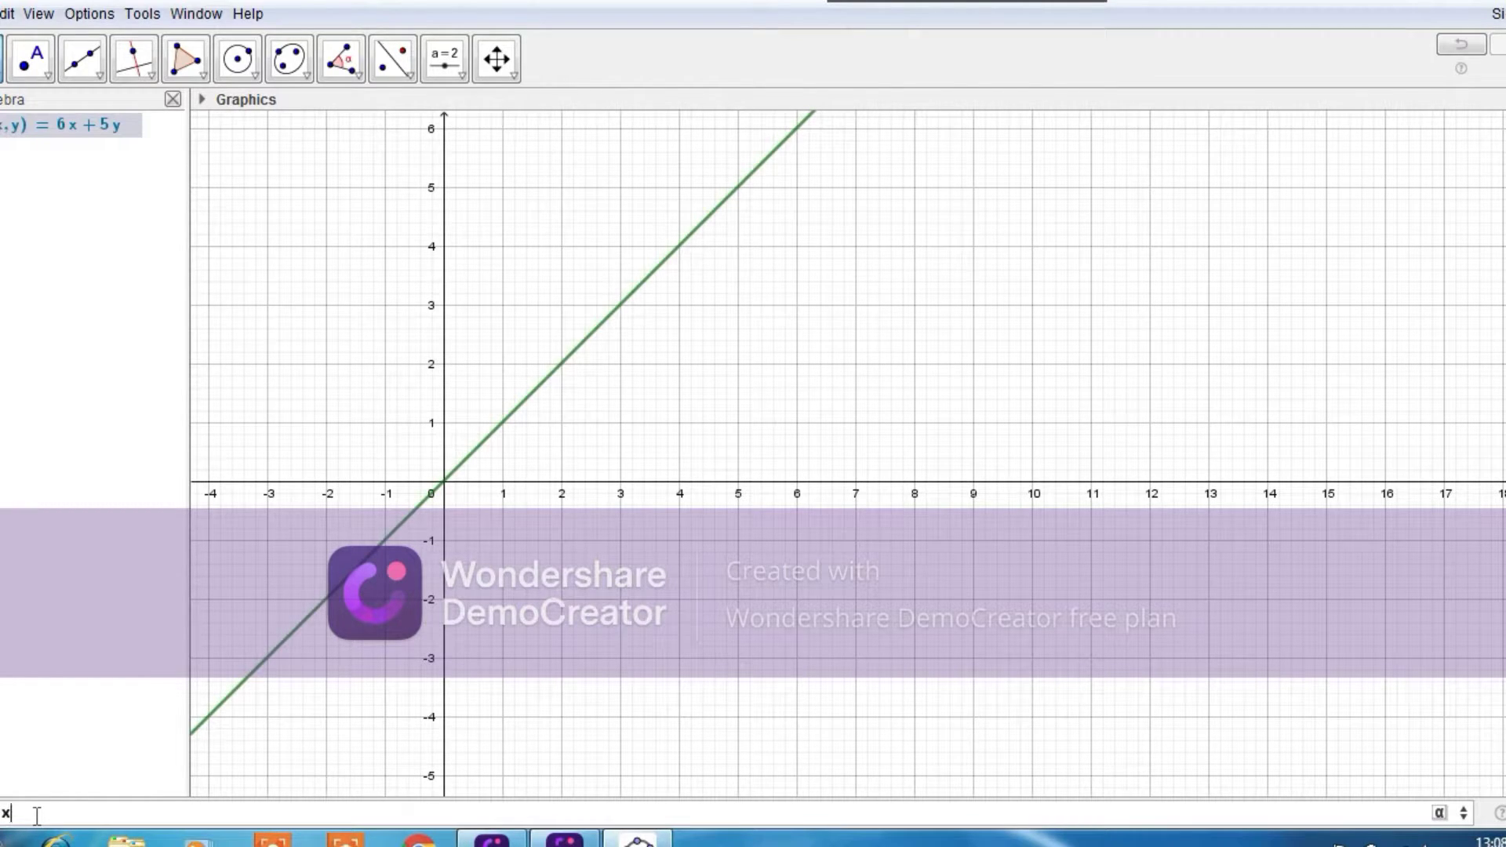
type("+y")
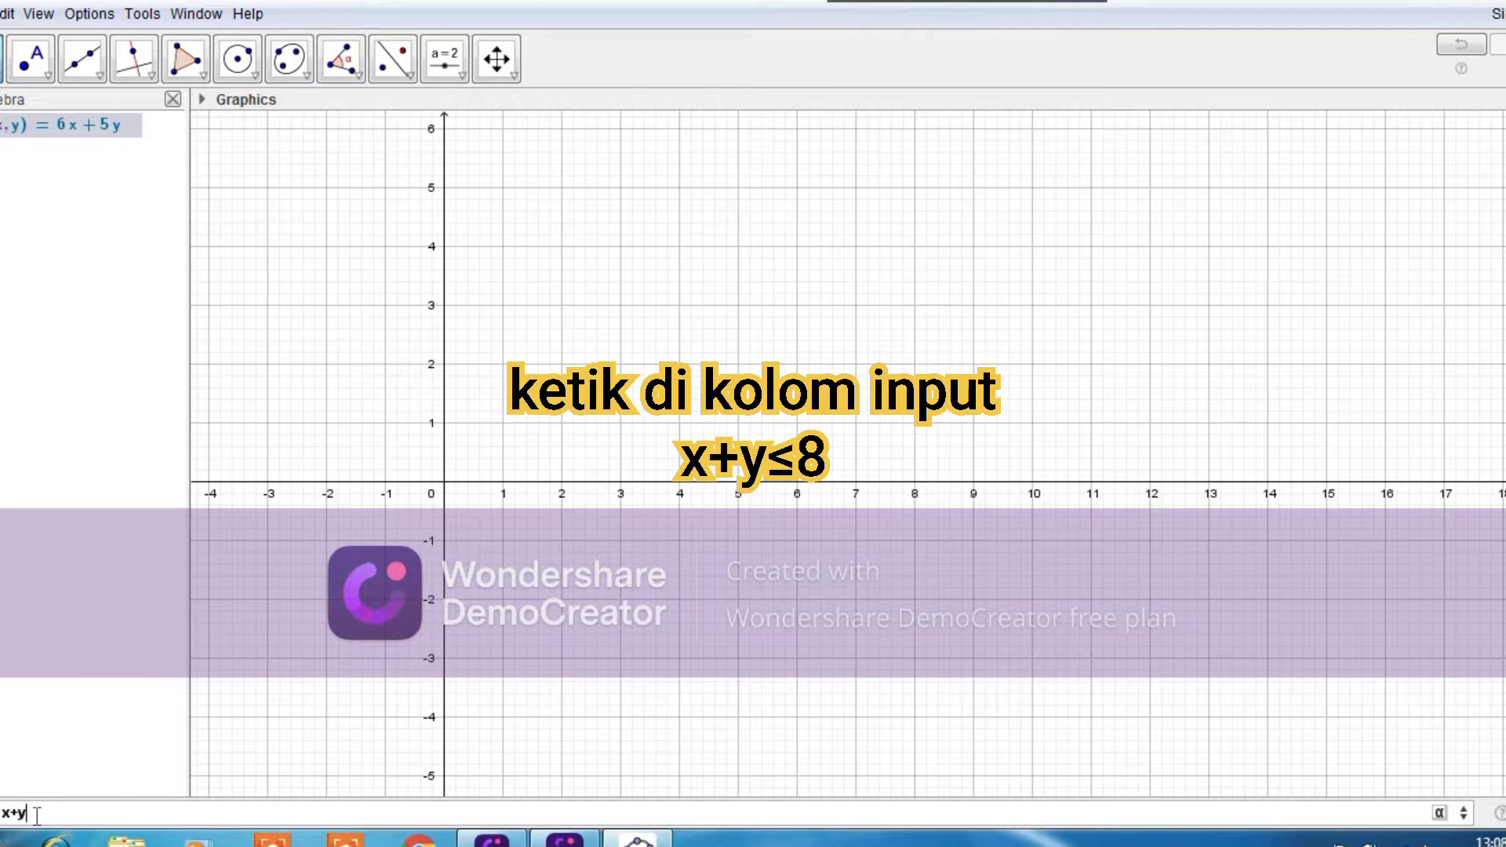
type("<")
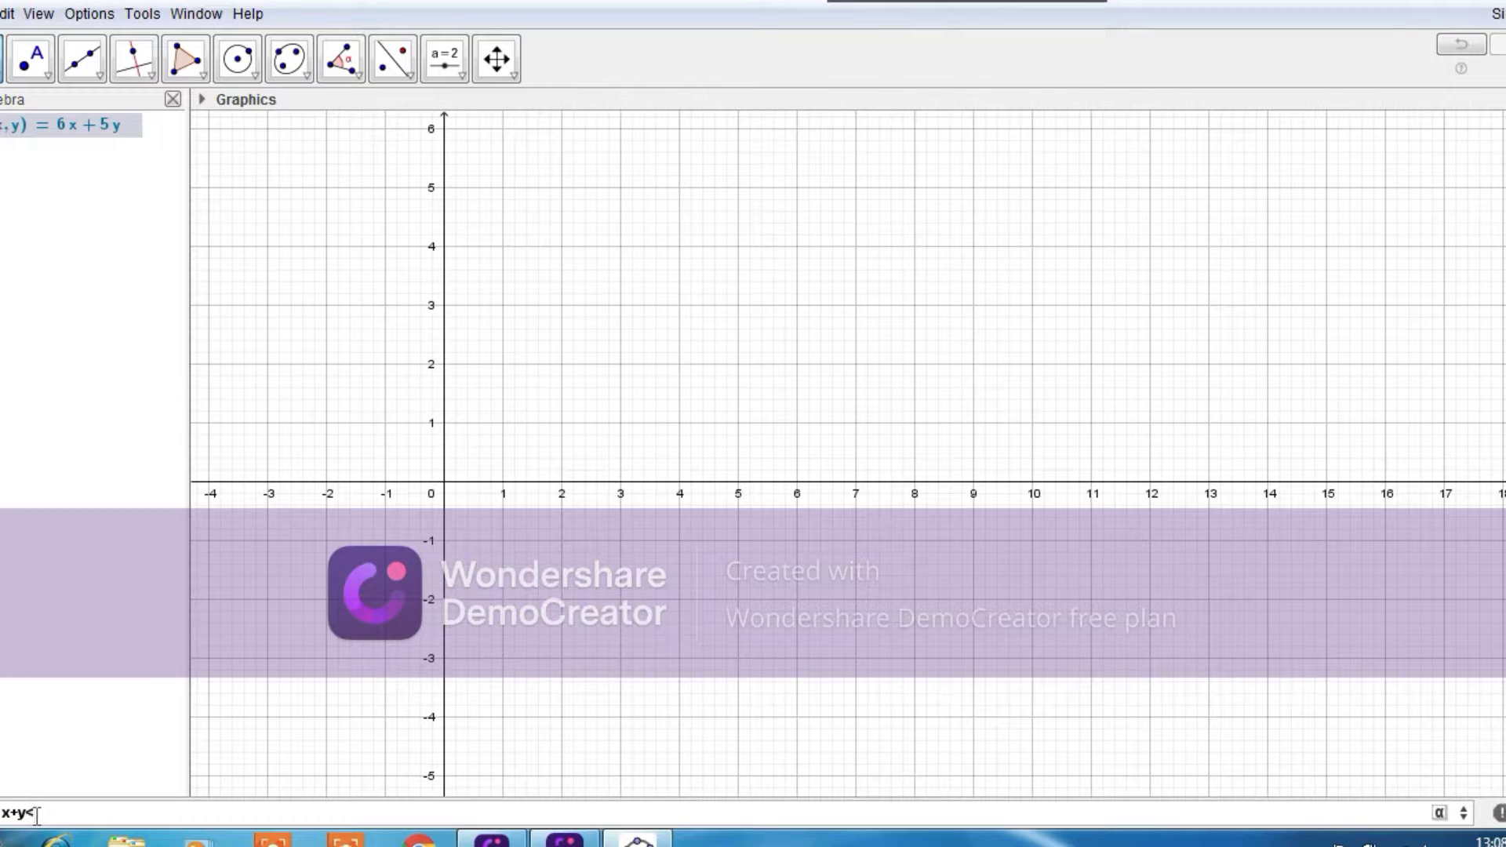
type("8")
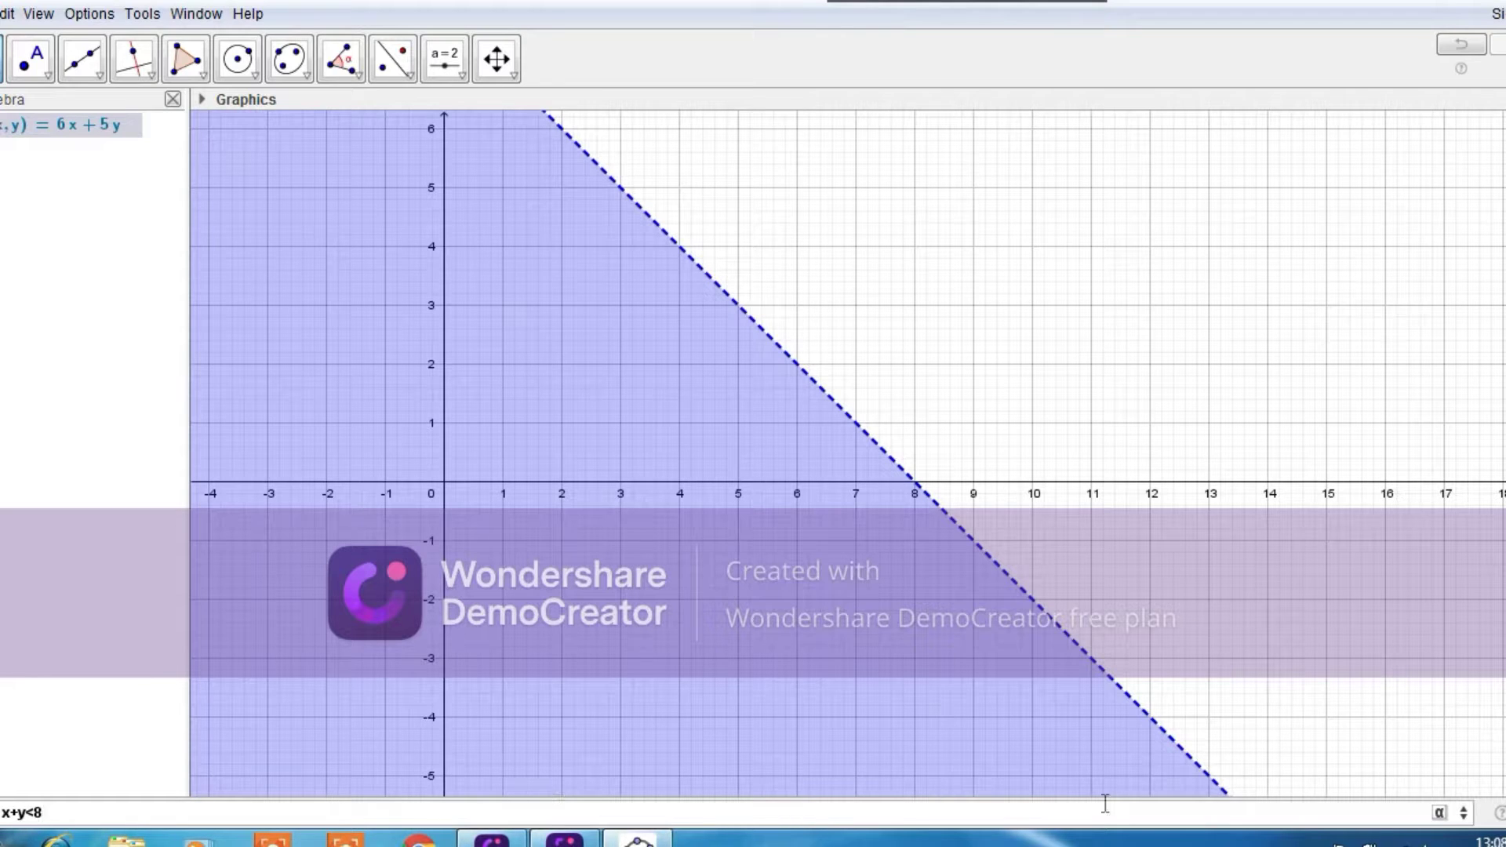
Extend the unsubmitted inequality with a logical AND (∧) and the second constraint x+2y<12
left_click(1440, 813)
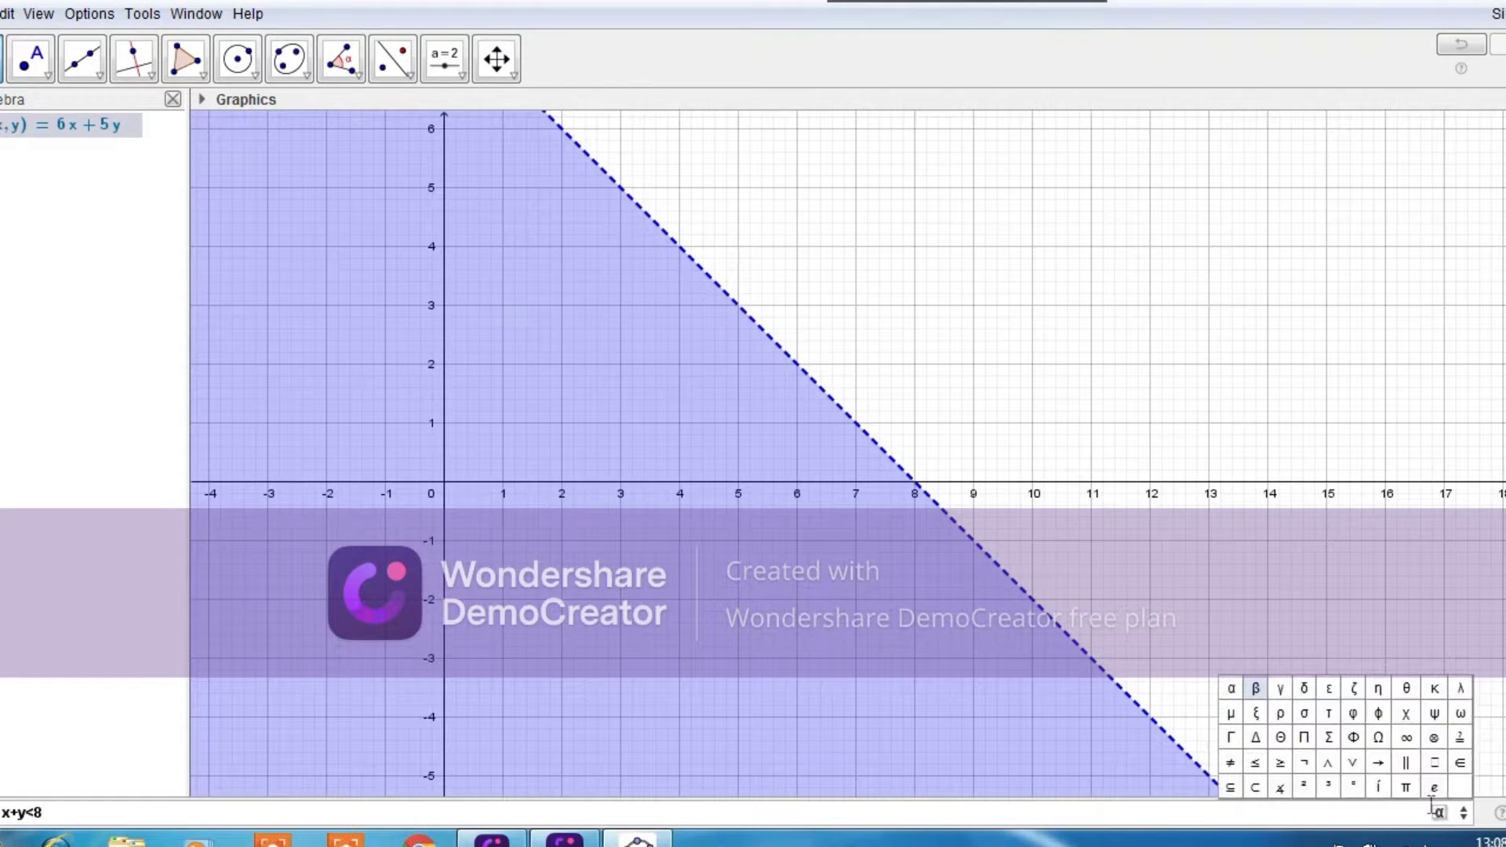
left_click(1327, 763)
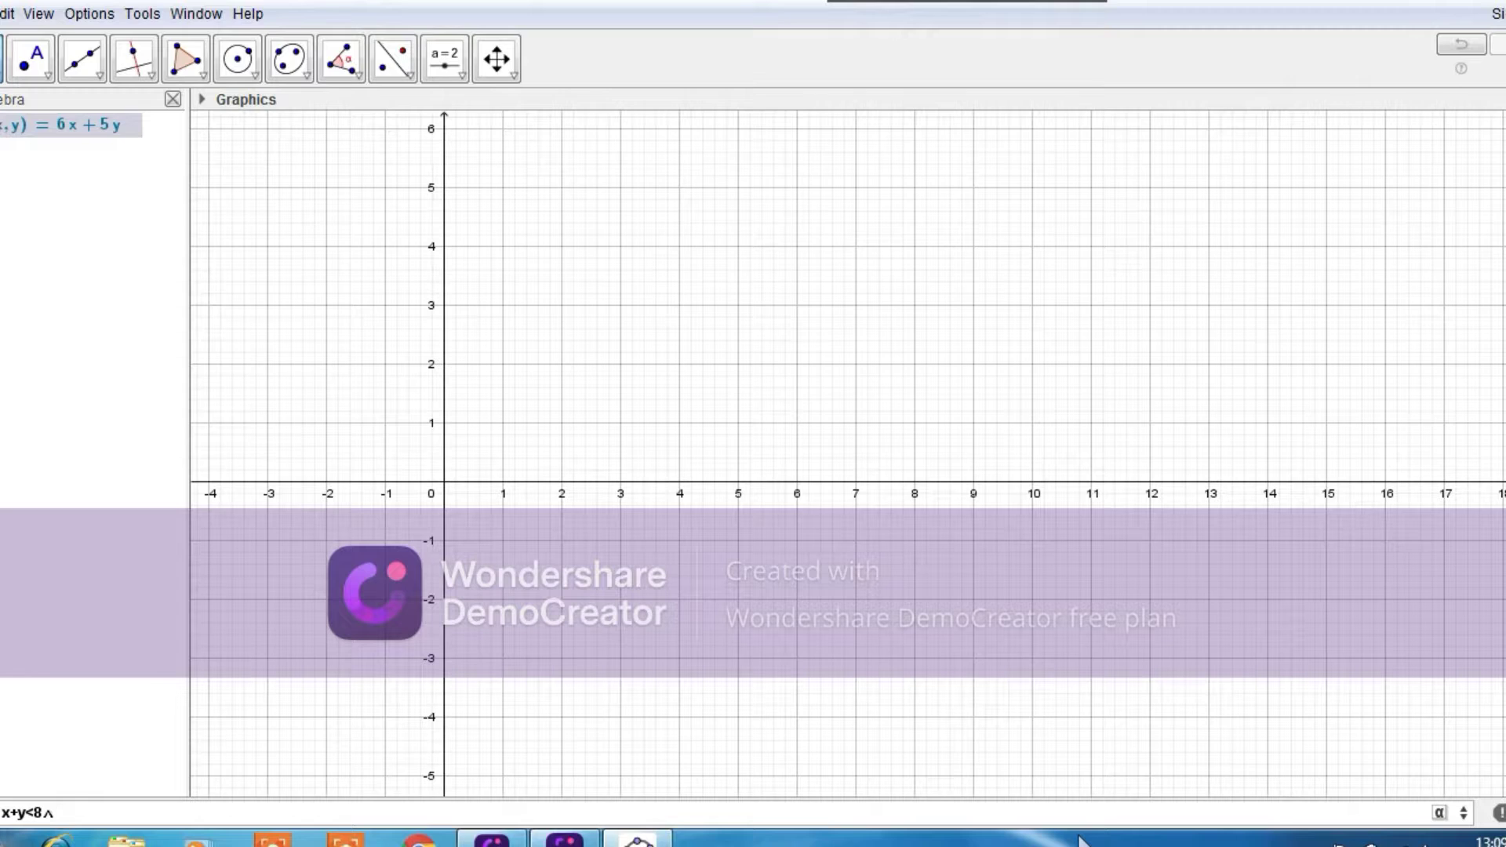
type("x")
type("+")
type("@y")
key("BackSpace")
key("BackSpace")
type("2y<12")
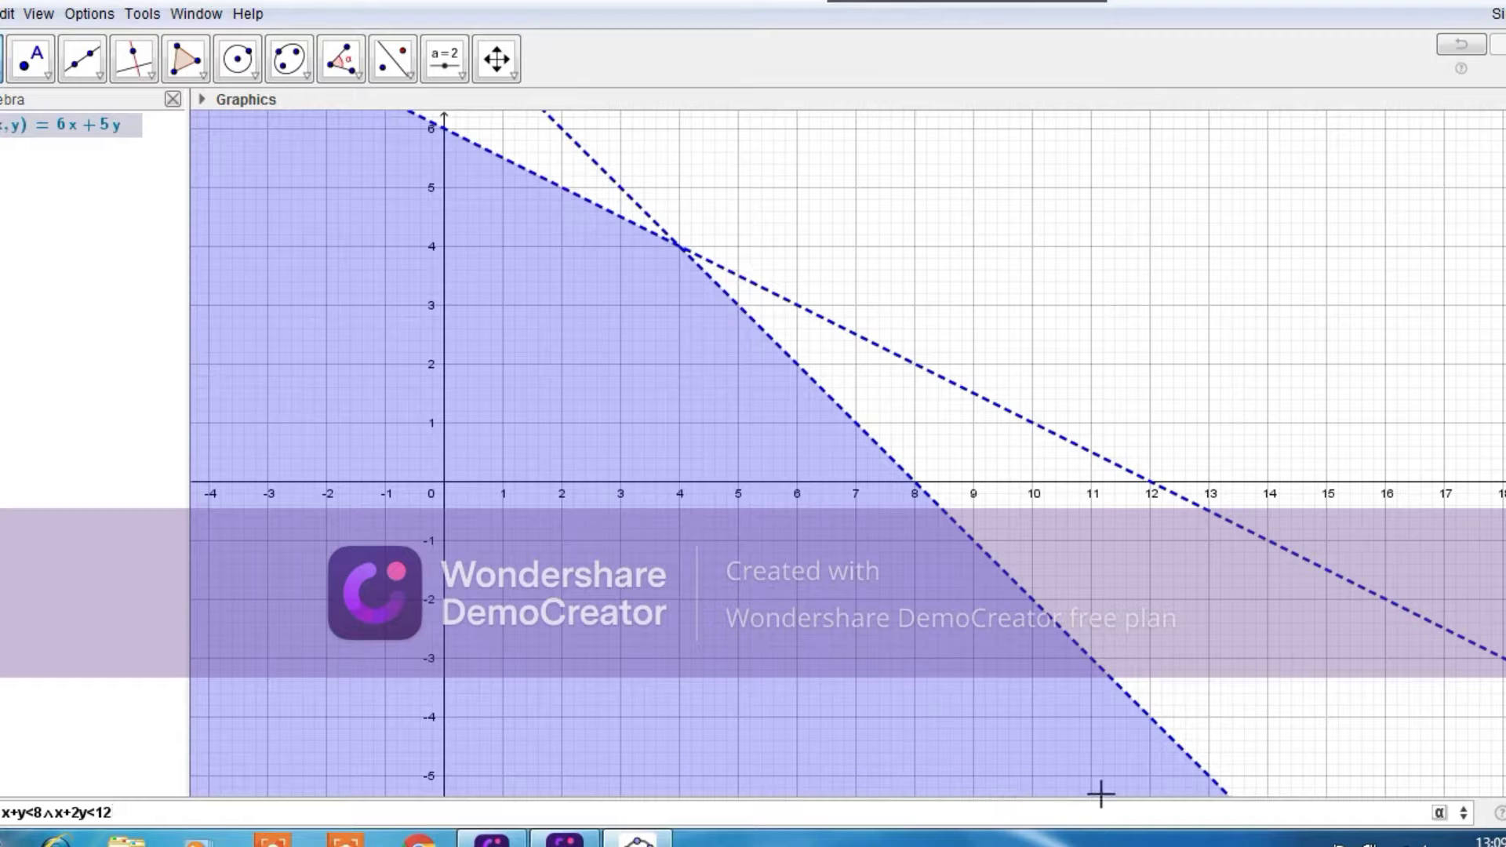
Append a further logical AND (∧) and the constraint x≥0 to the unsubmitted expression
left_click(1440, 813)
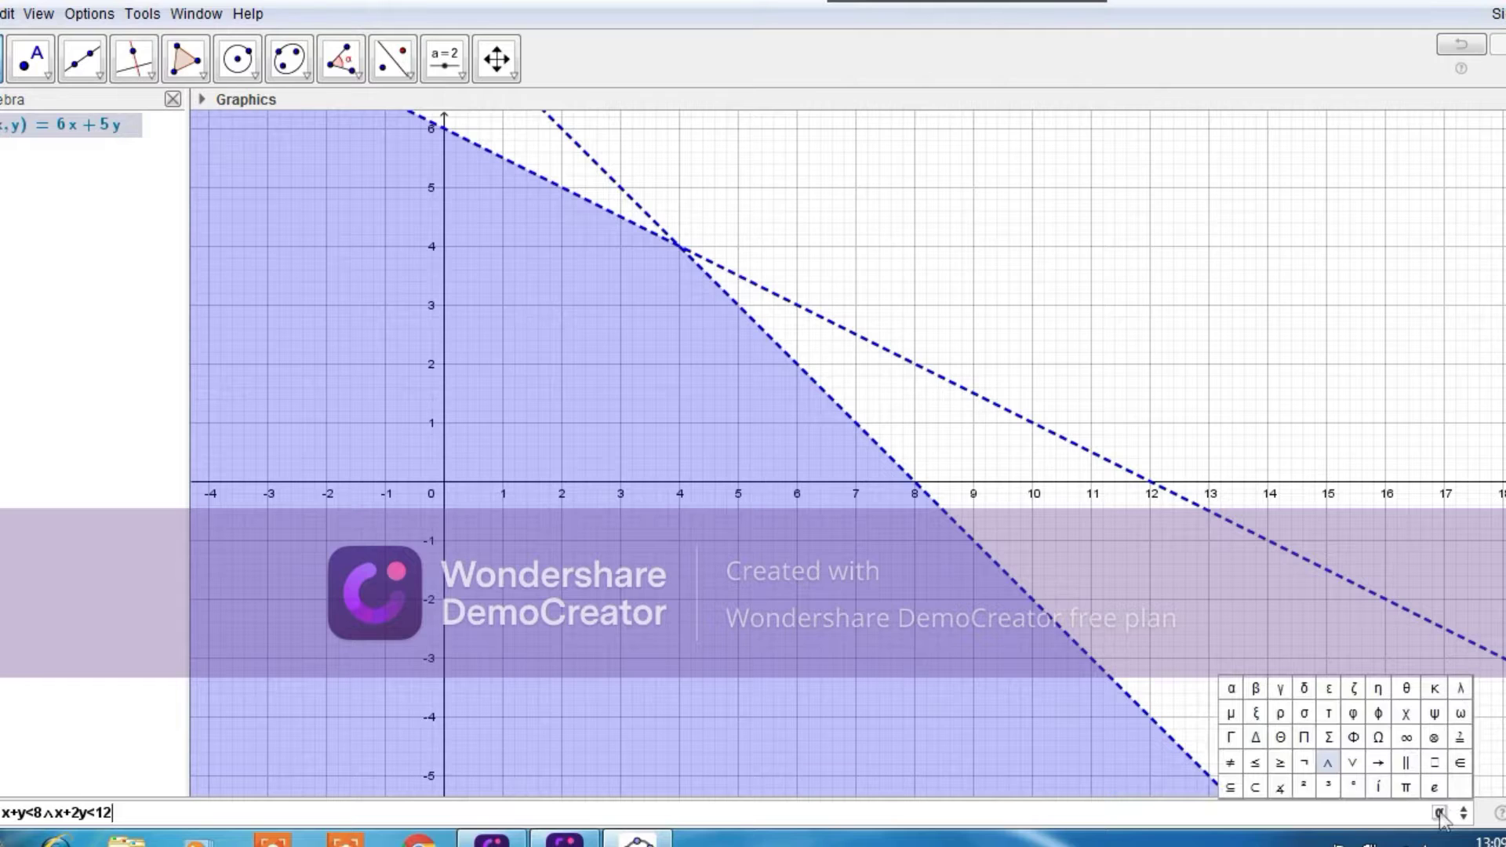
left_click(1329, 765)
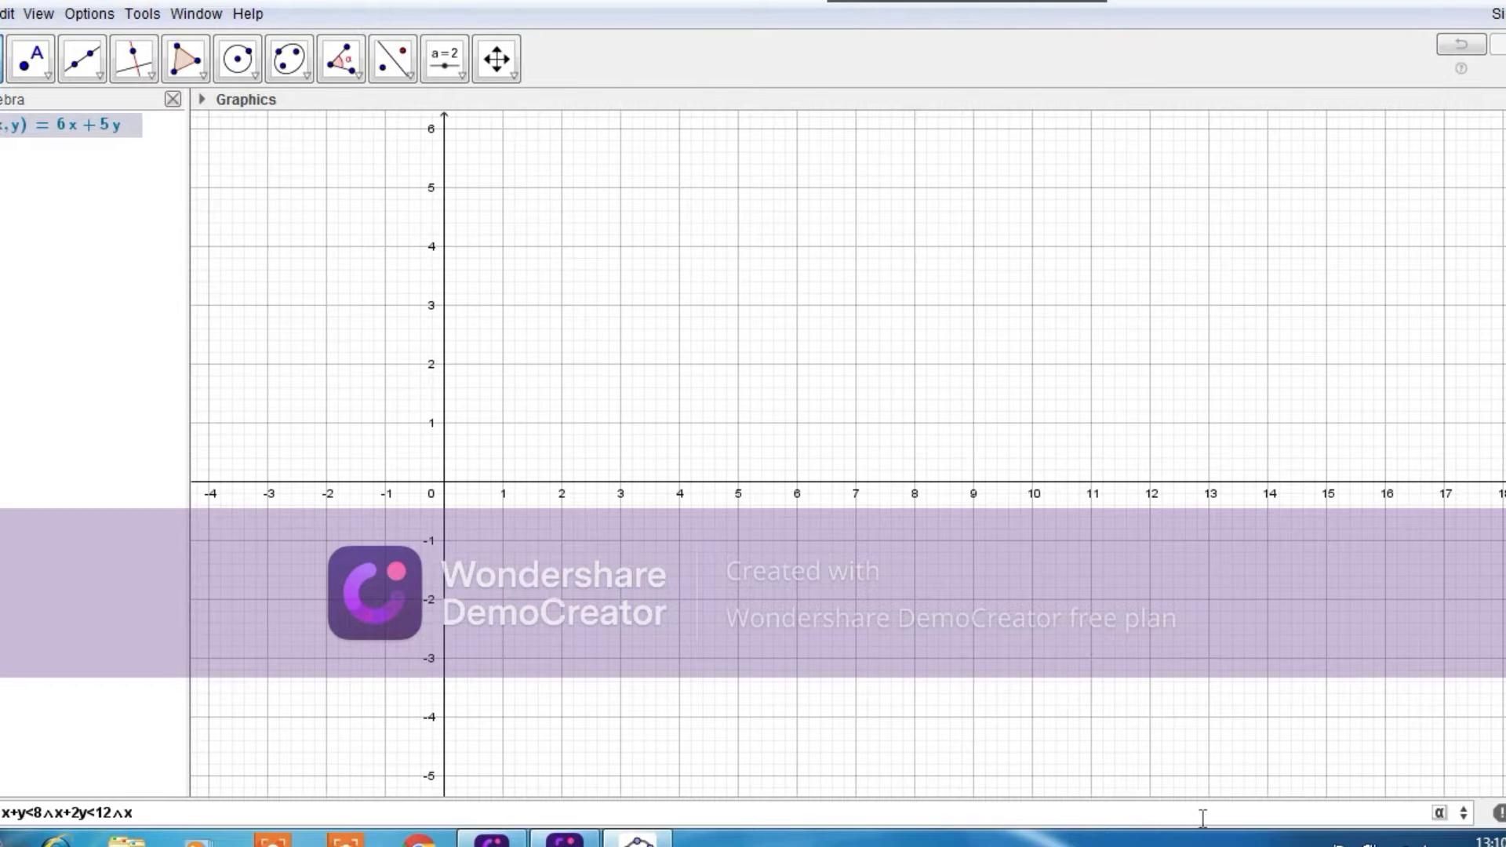
left_click(1440, 816)
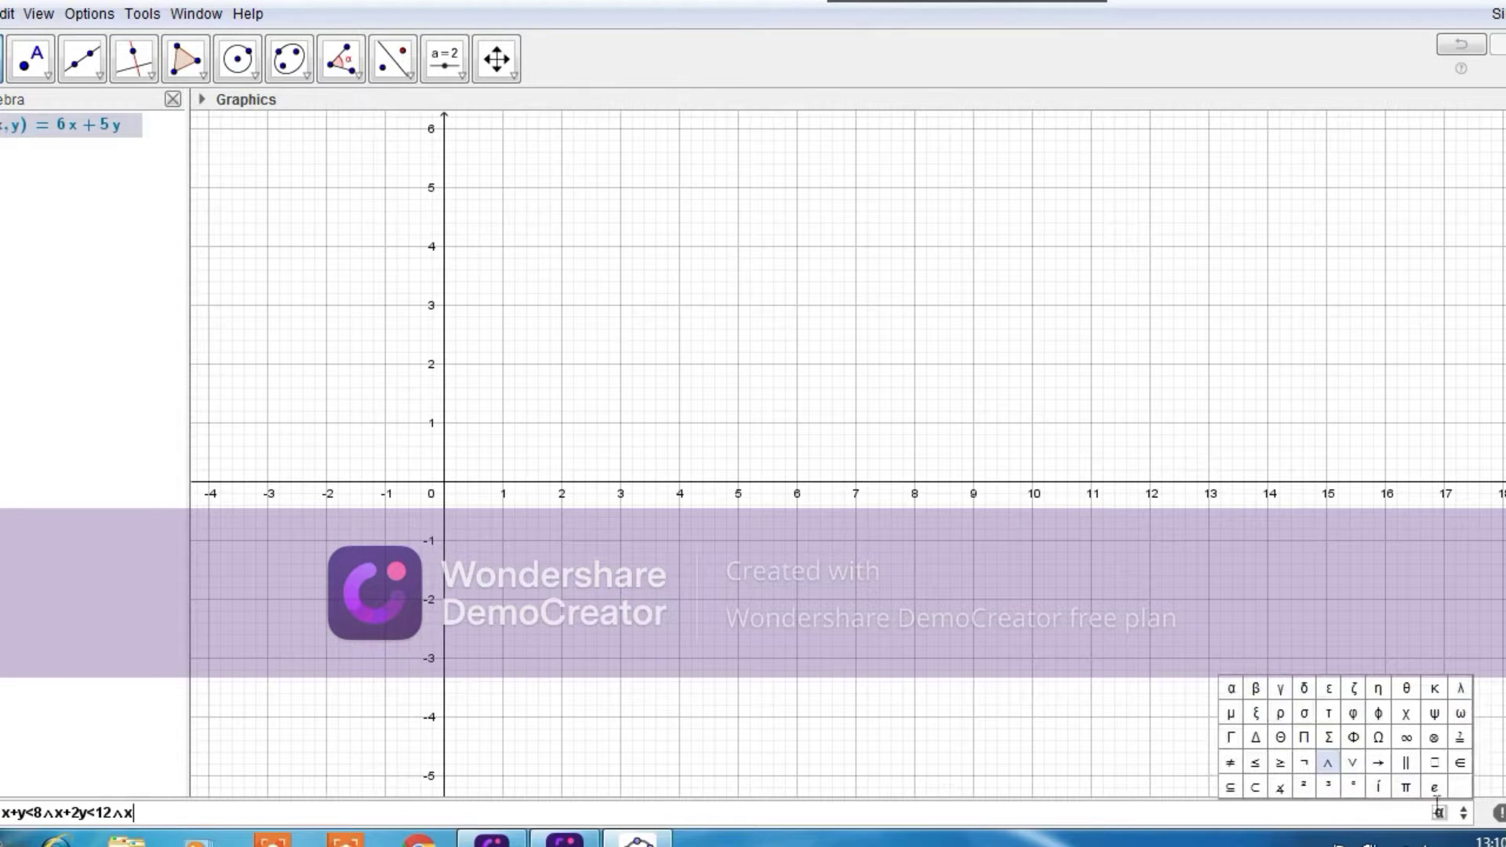
left_click(1281, 763)
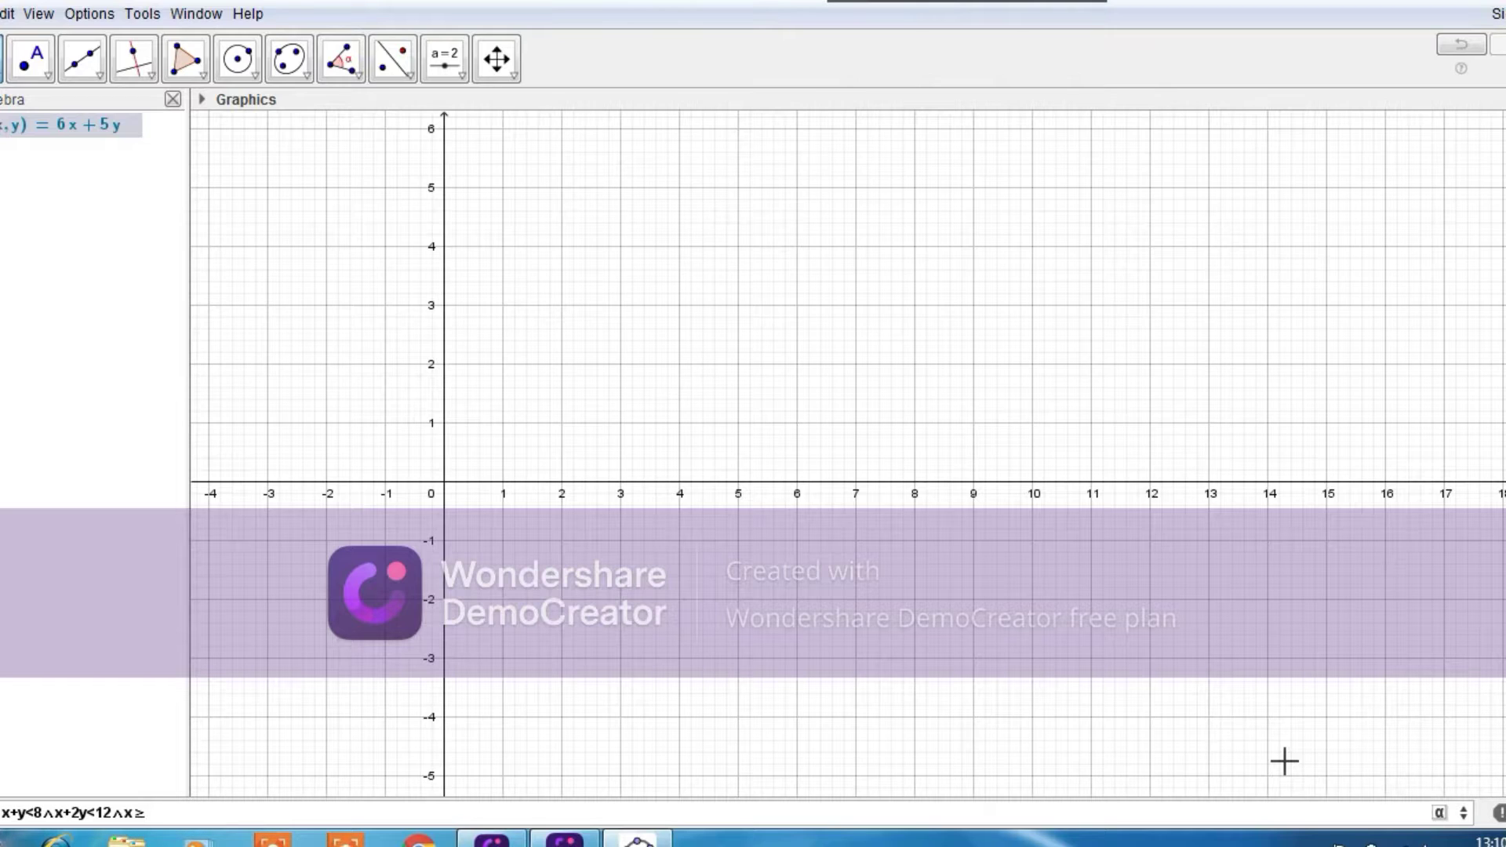
type("0")
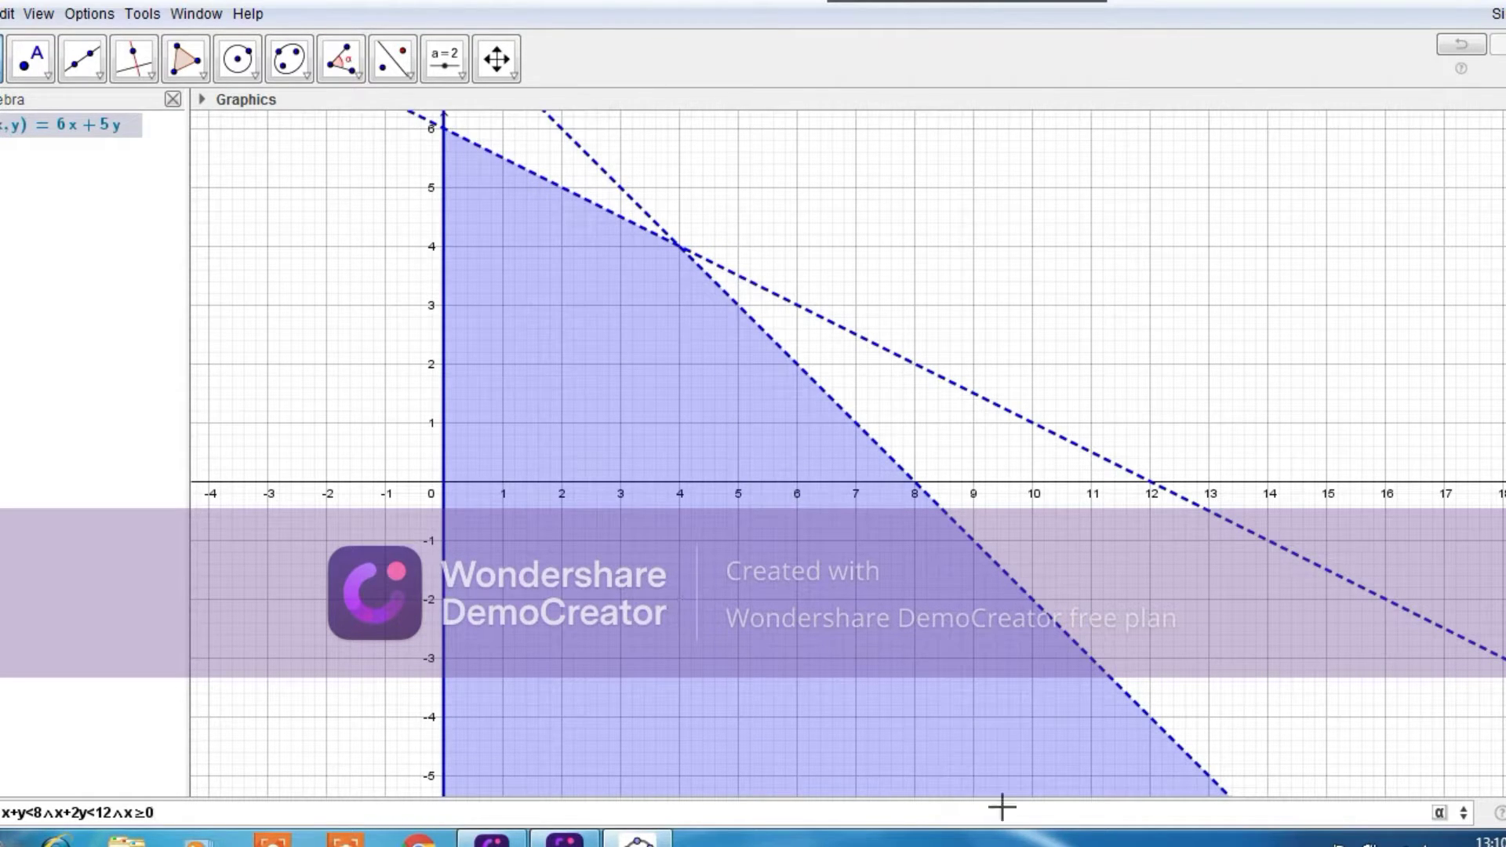
Append ∧y≥0 to the constraint expression and submit the complete system to plot its region
left_click(1440, 814)
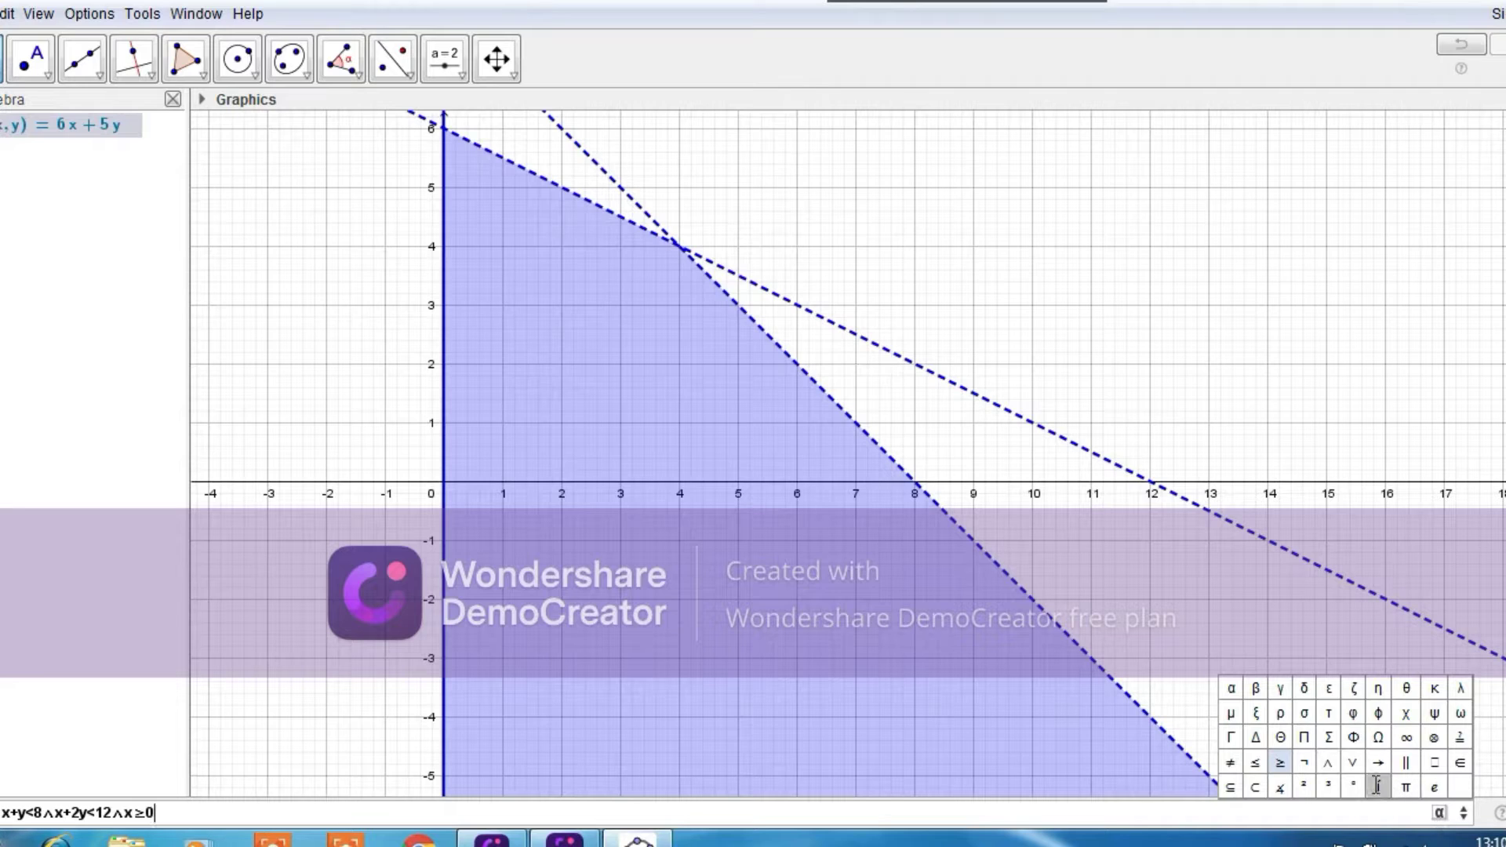
left_click(1327, 762)
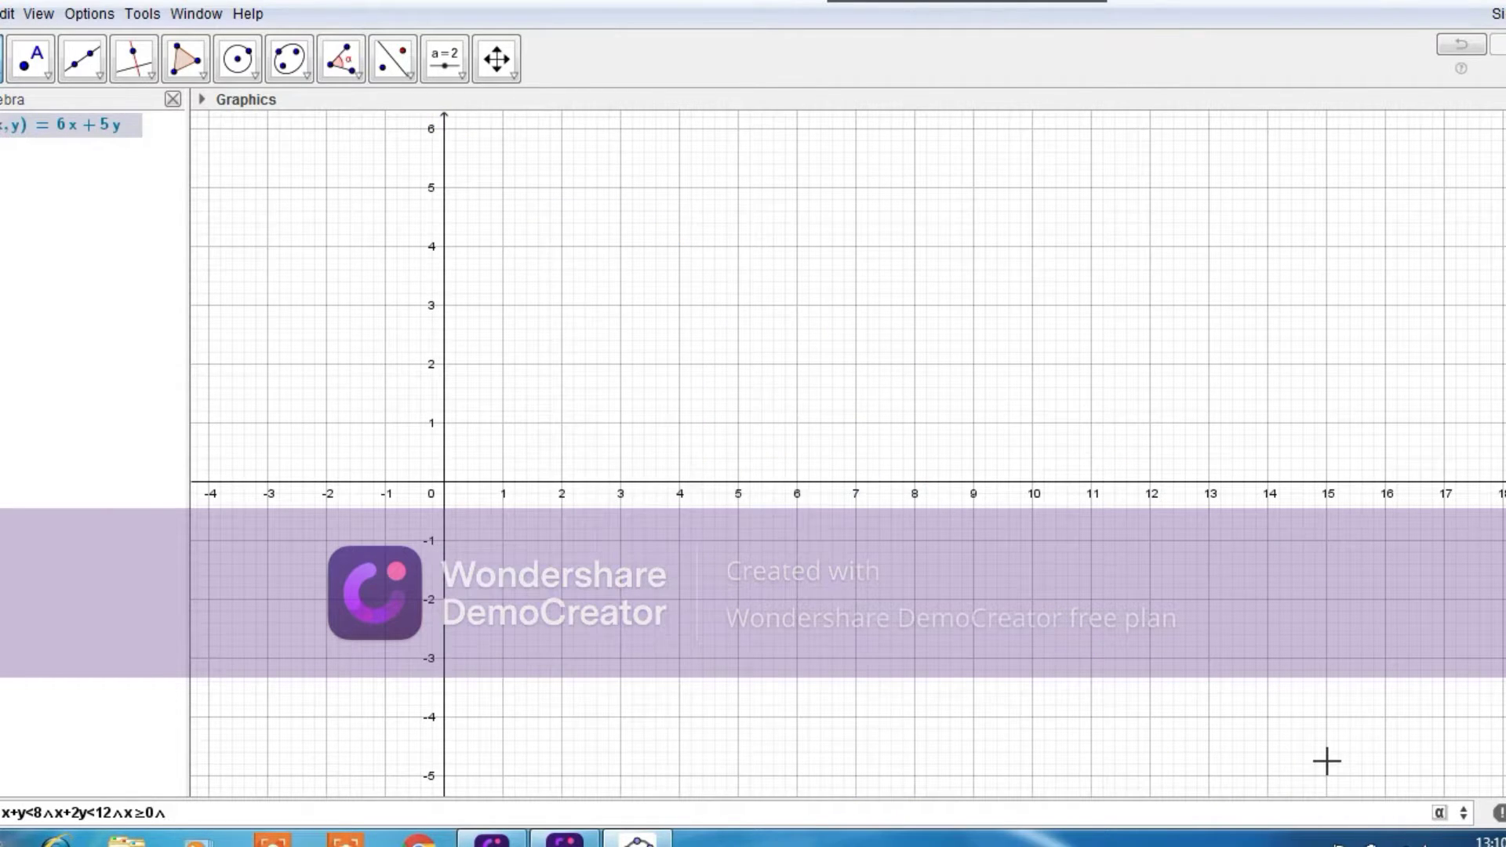
type("y")
left_click(1440, 813)
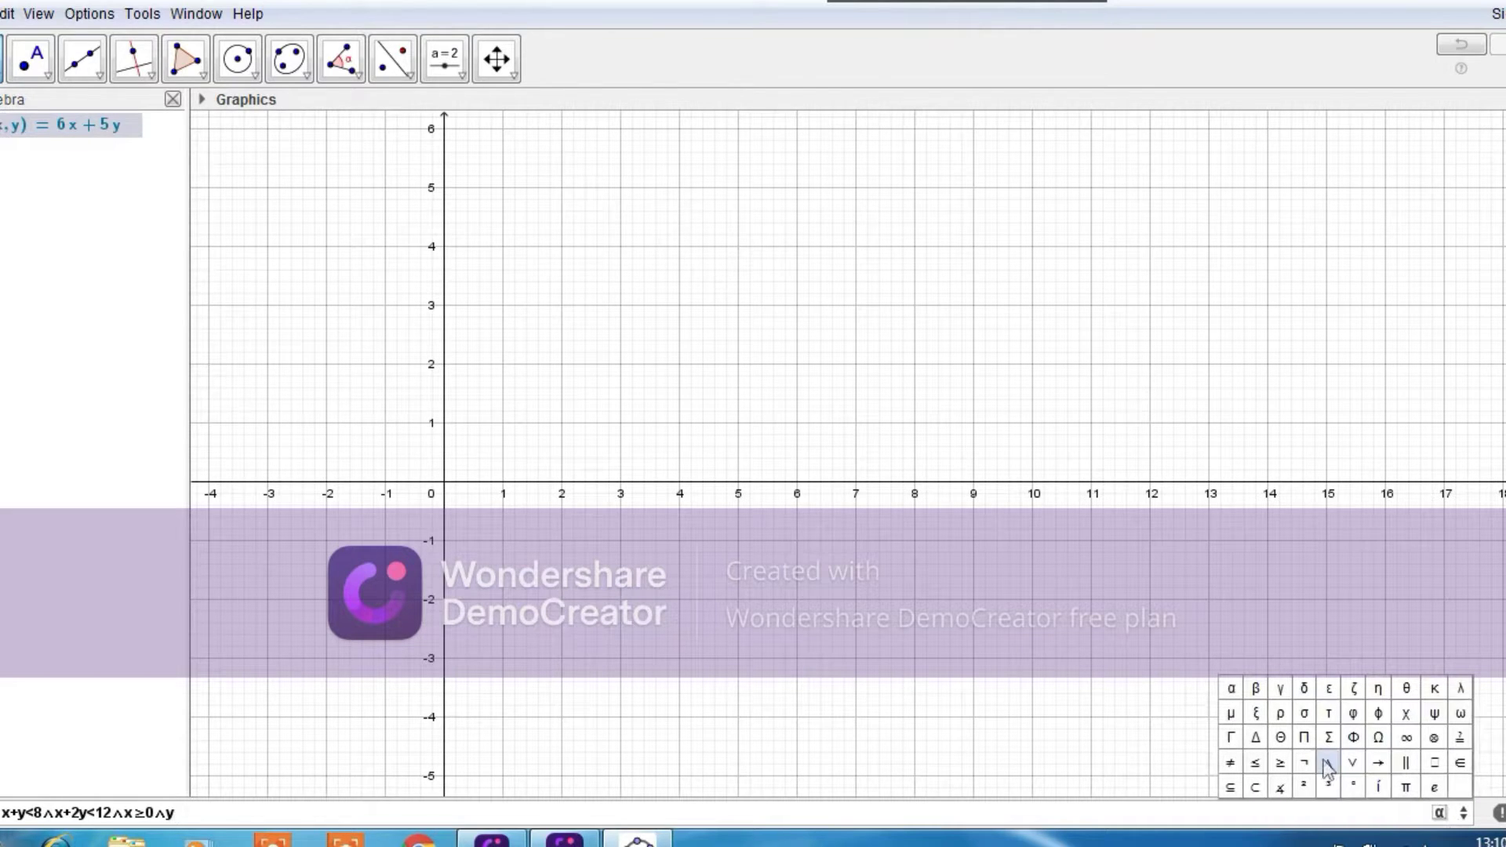
left_click(1280, 762)
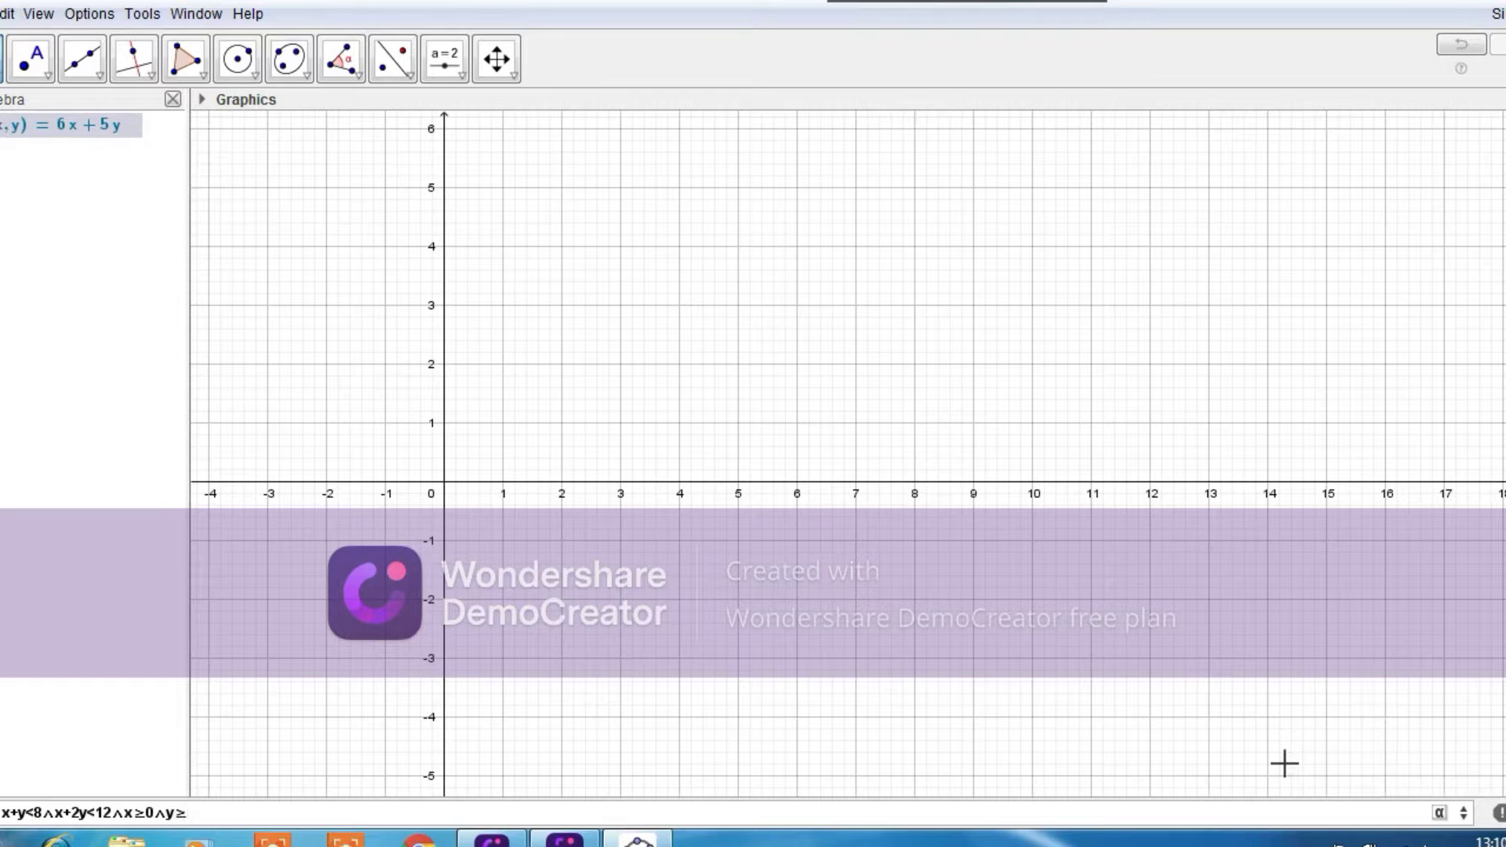
type("0")
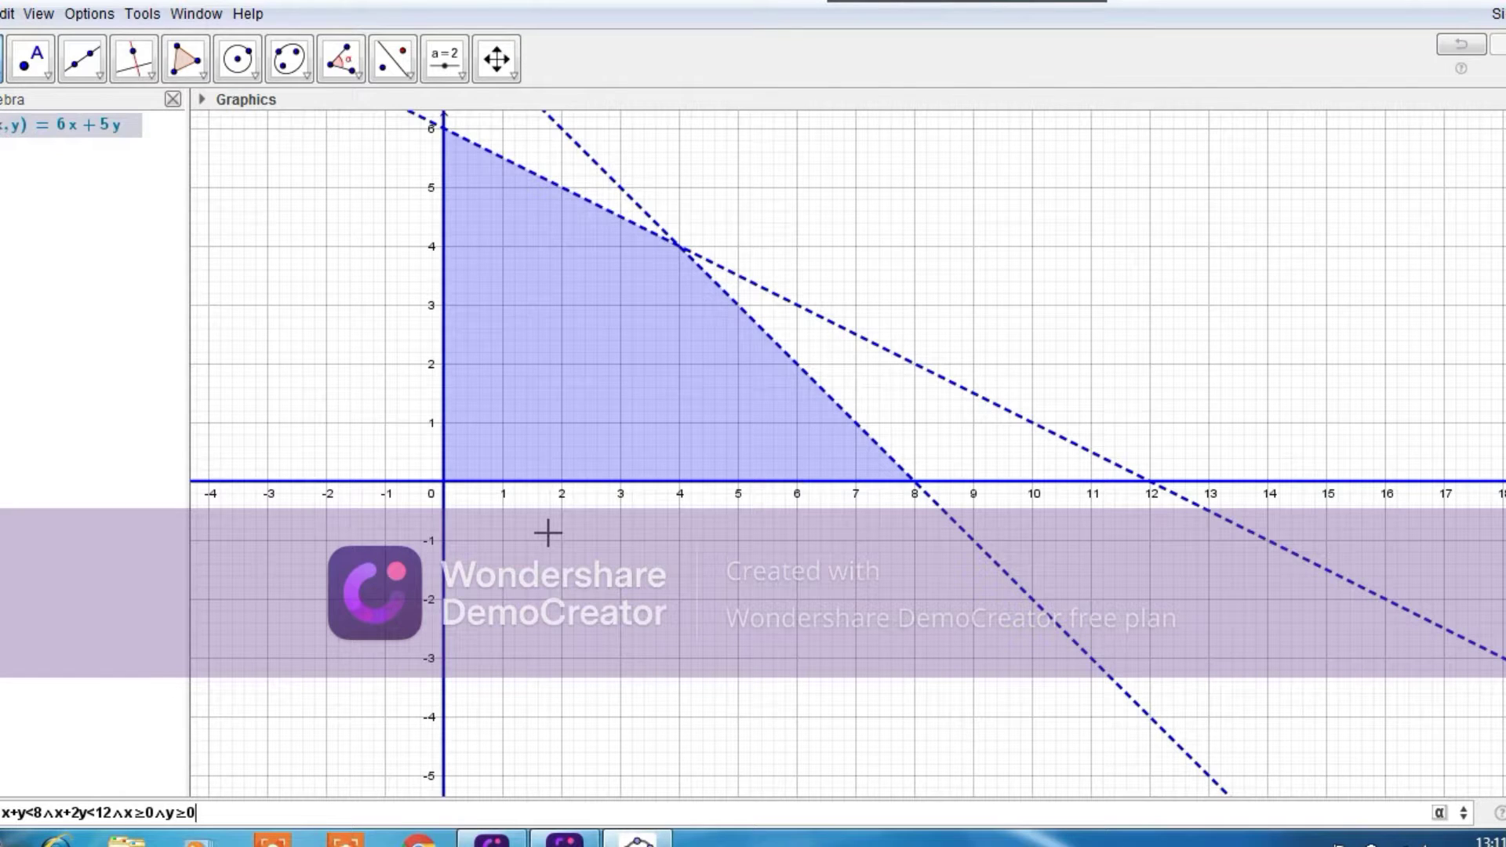
key("Return")
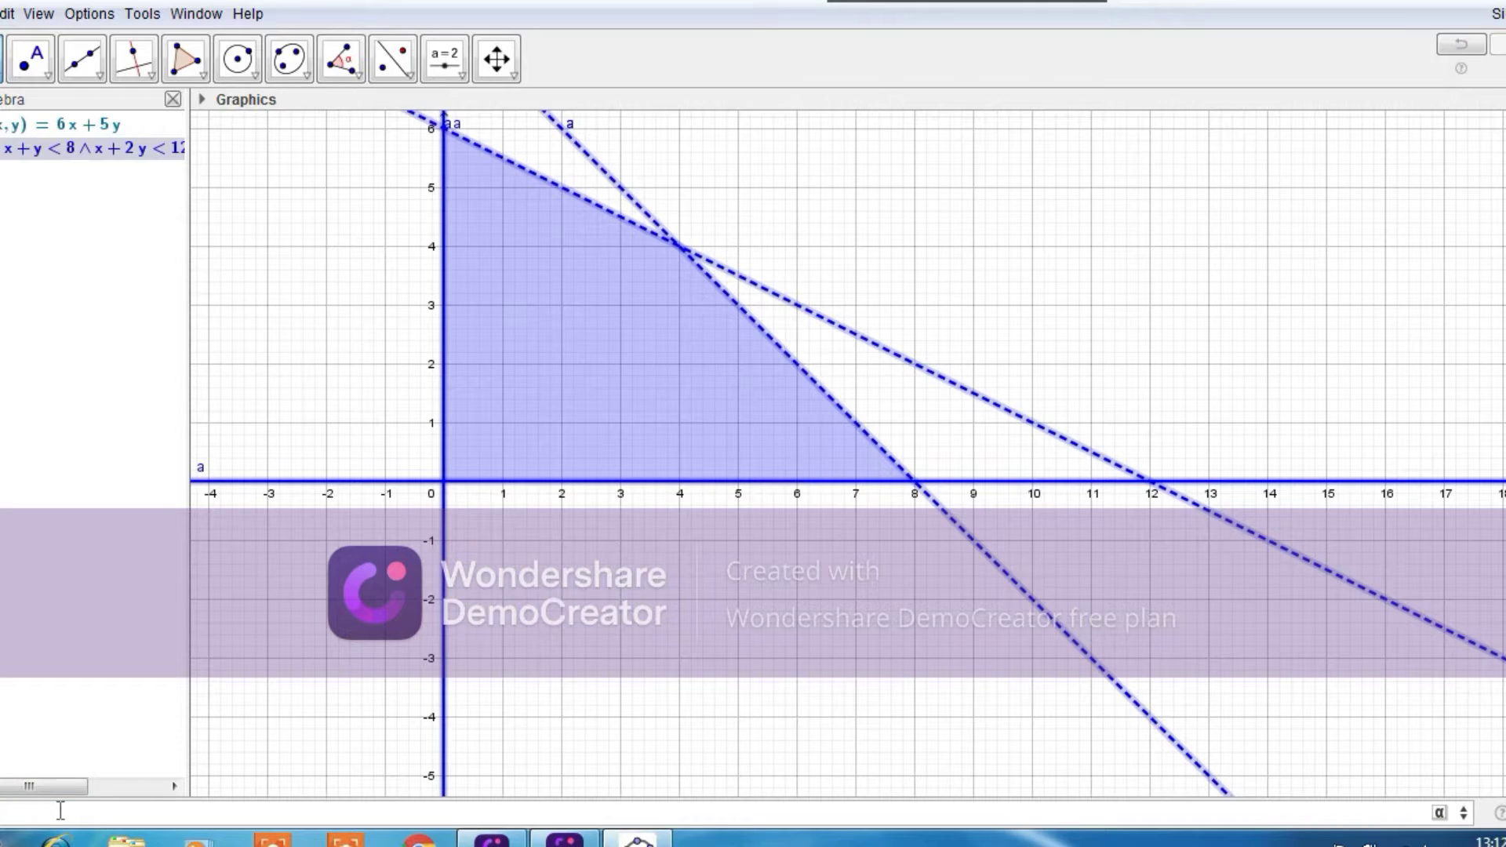
Plot the boundary line x+y=8
type("x")
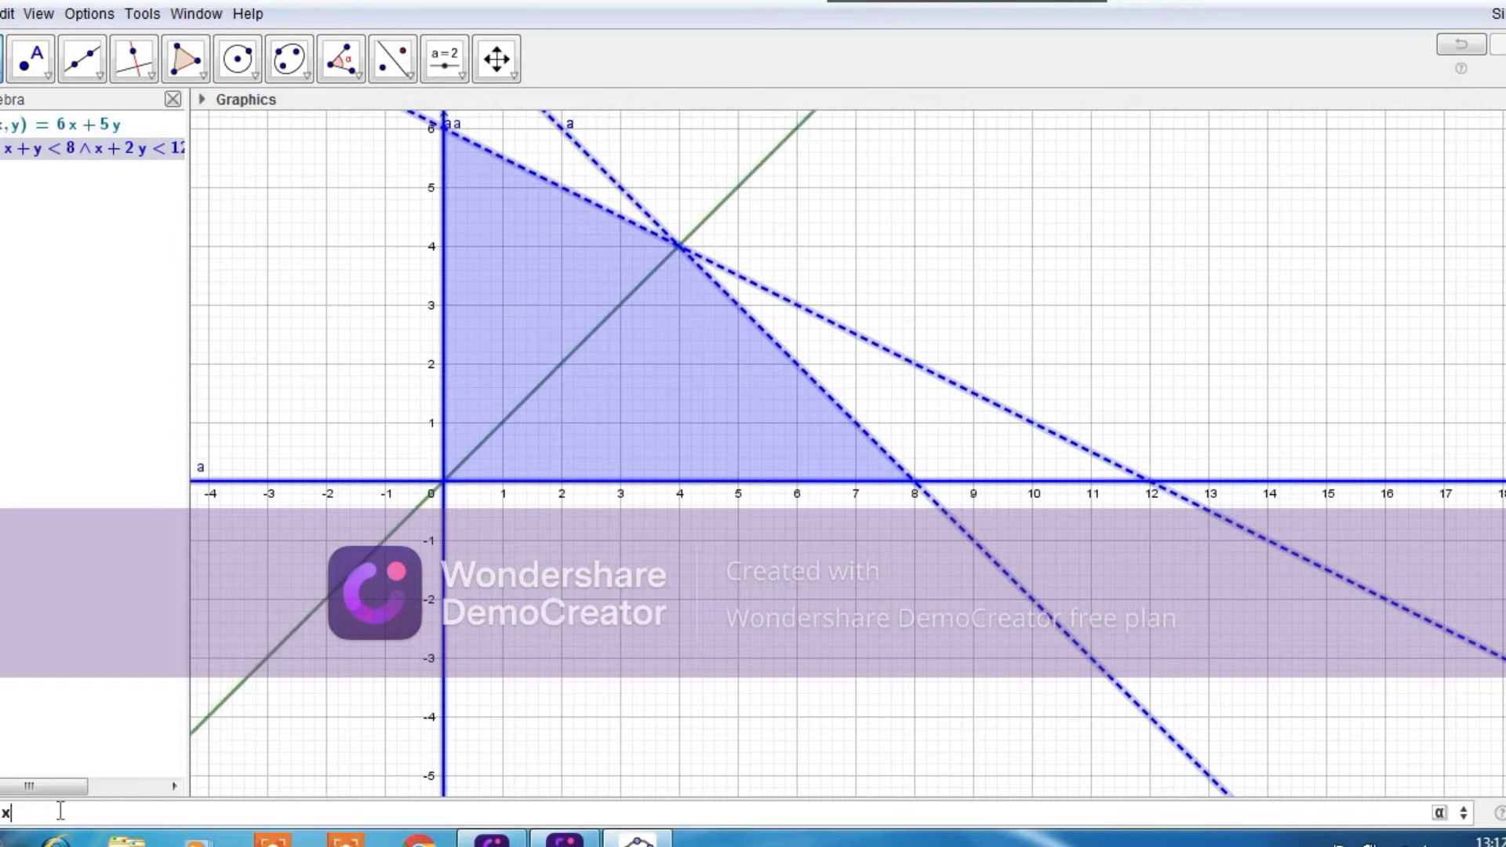
type("+")
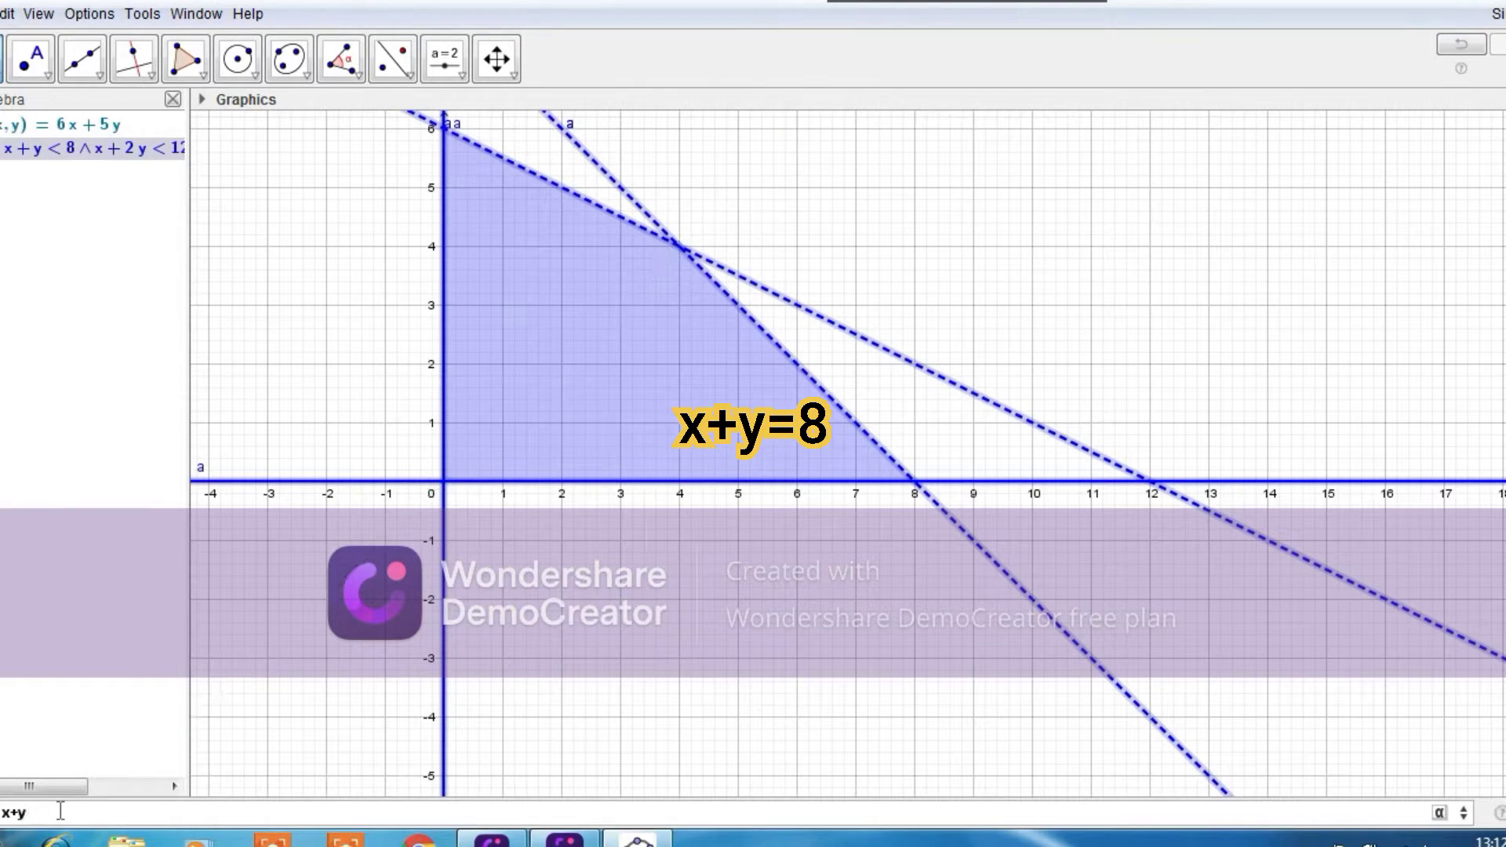
type("y=")
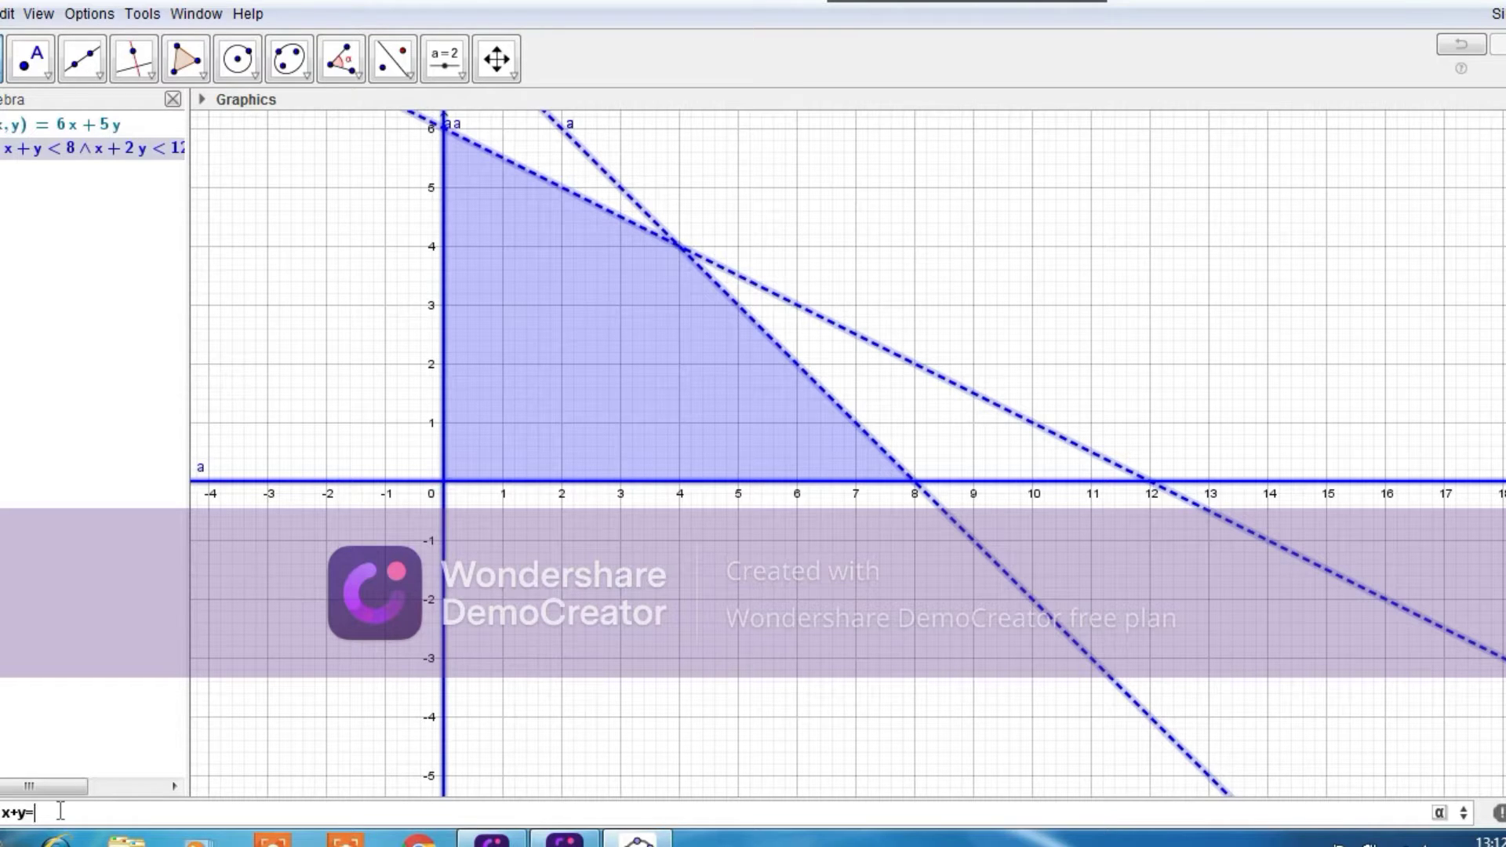
type("8")
key("Return")
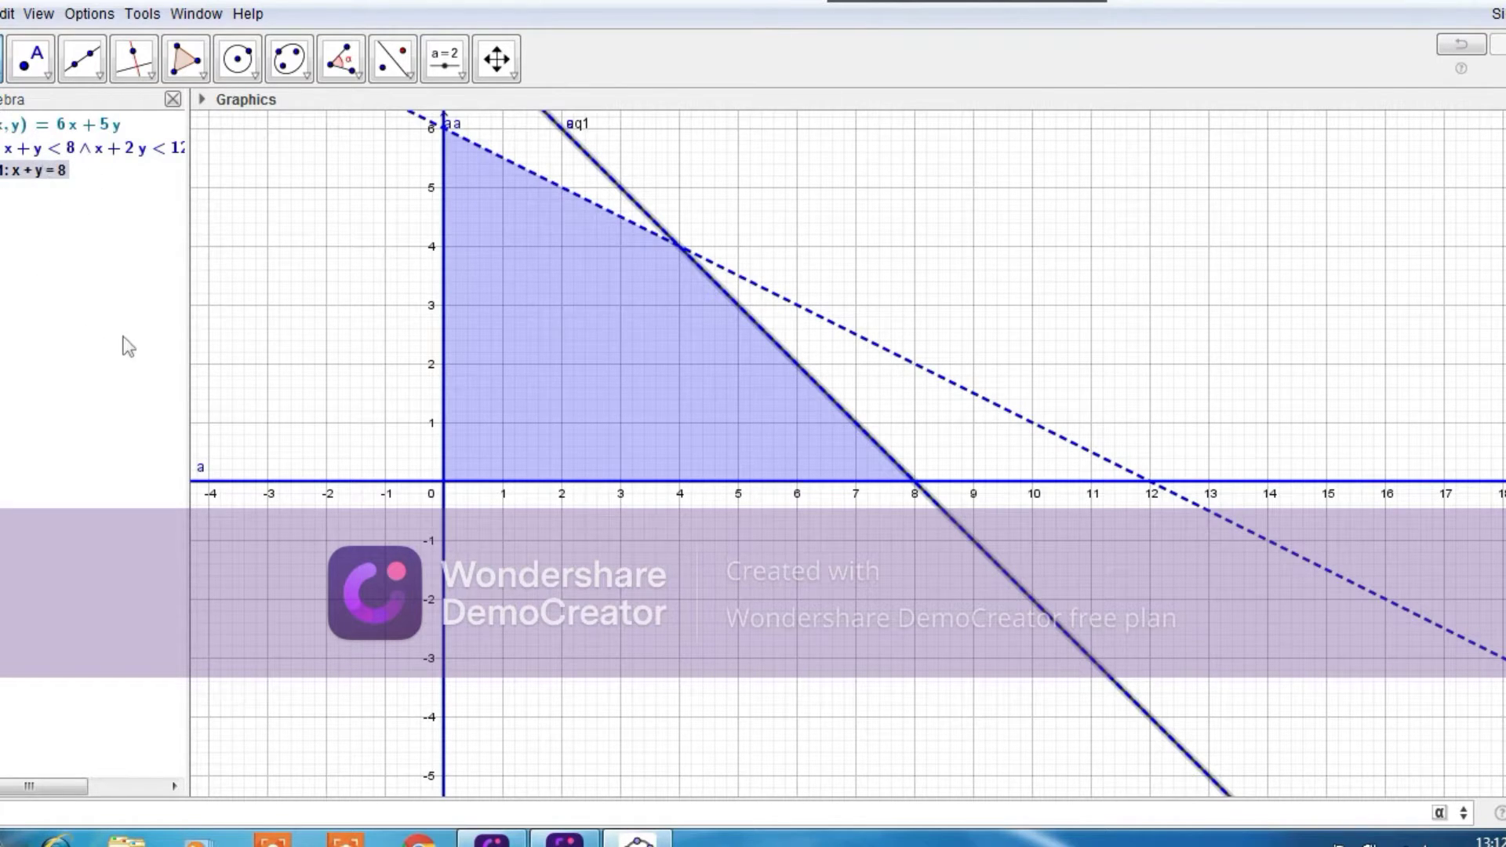
Plot the second boundary line x+2y=12
left_click(124, 811)
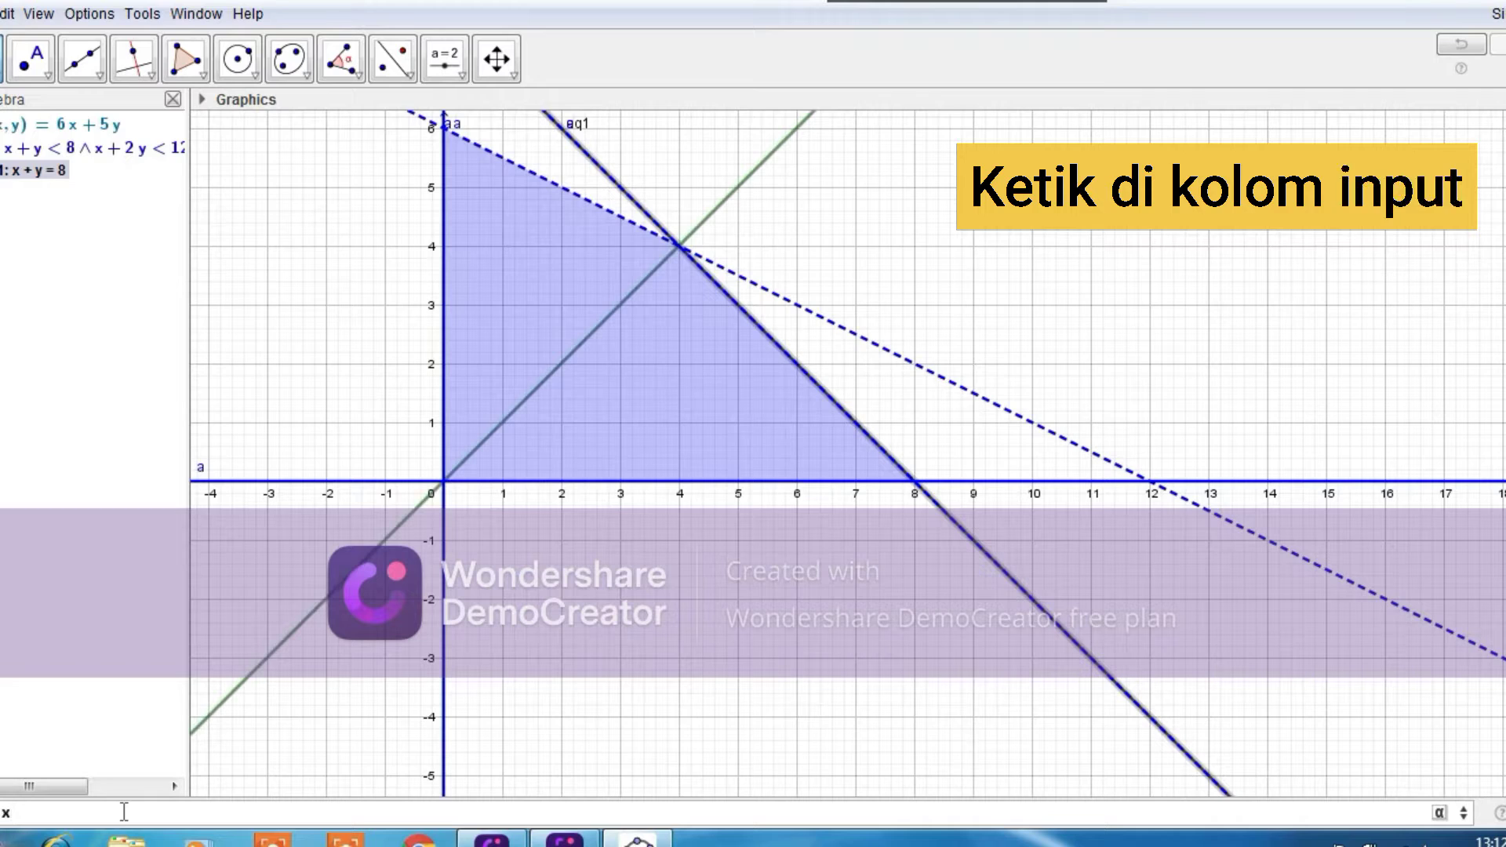
type("x=")
key("BackSpace")
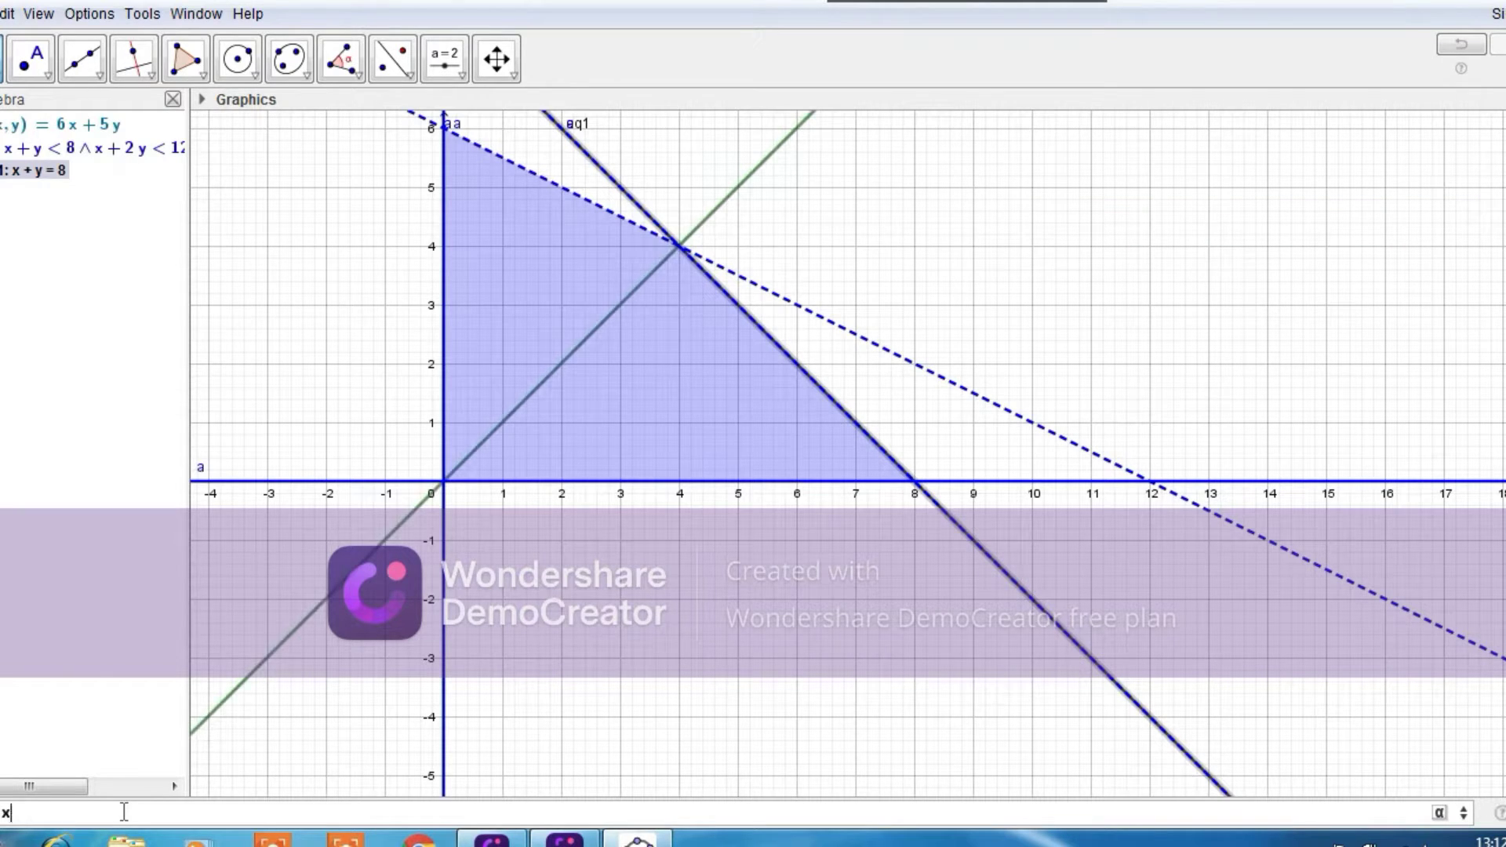
type("+2")
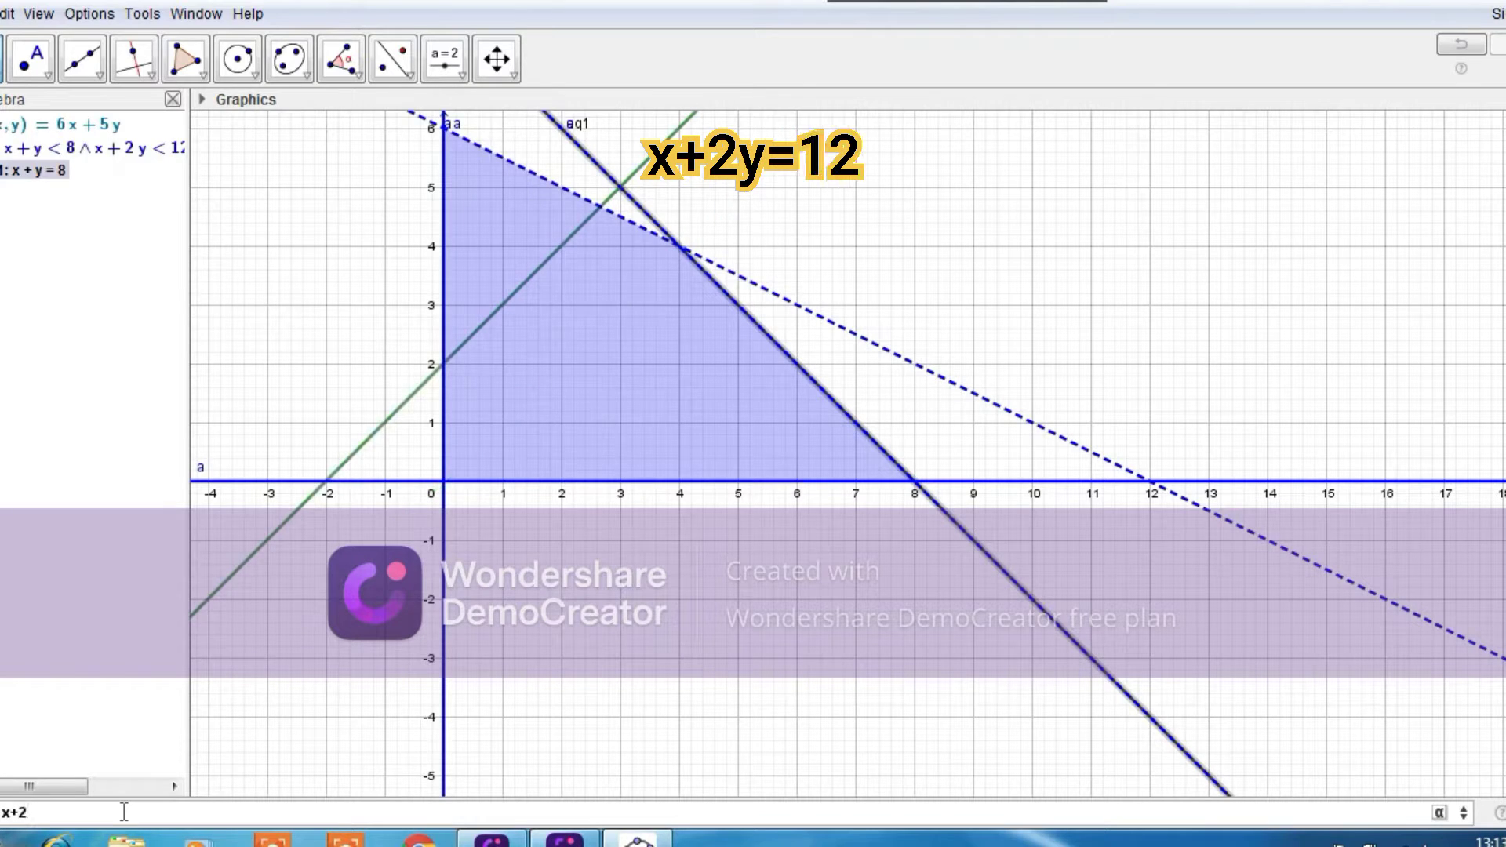
type("y=")
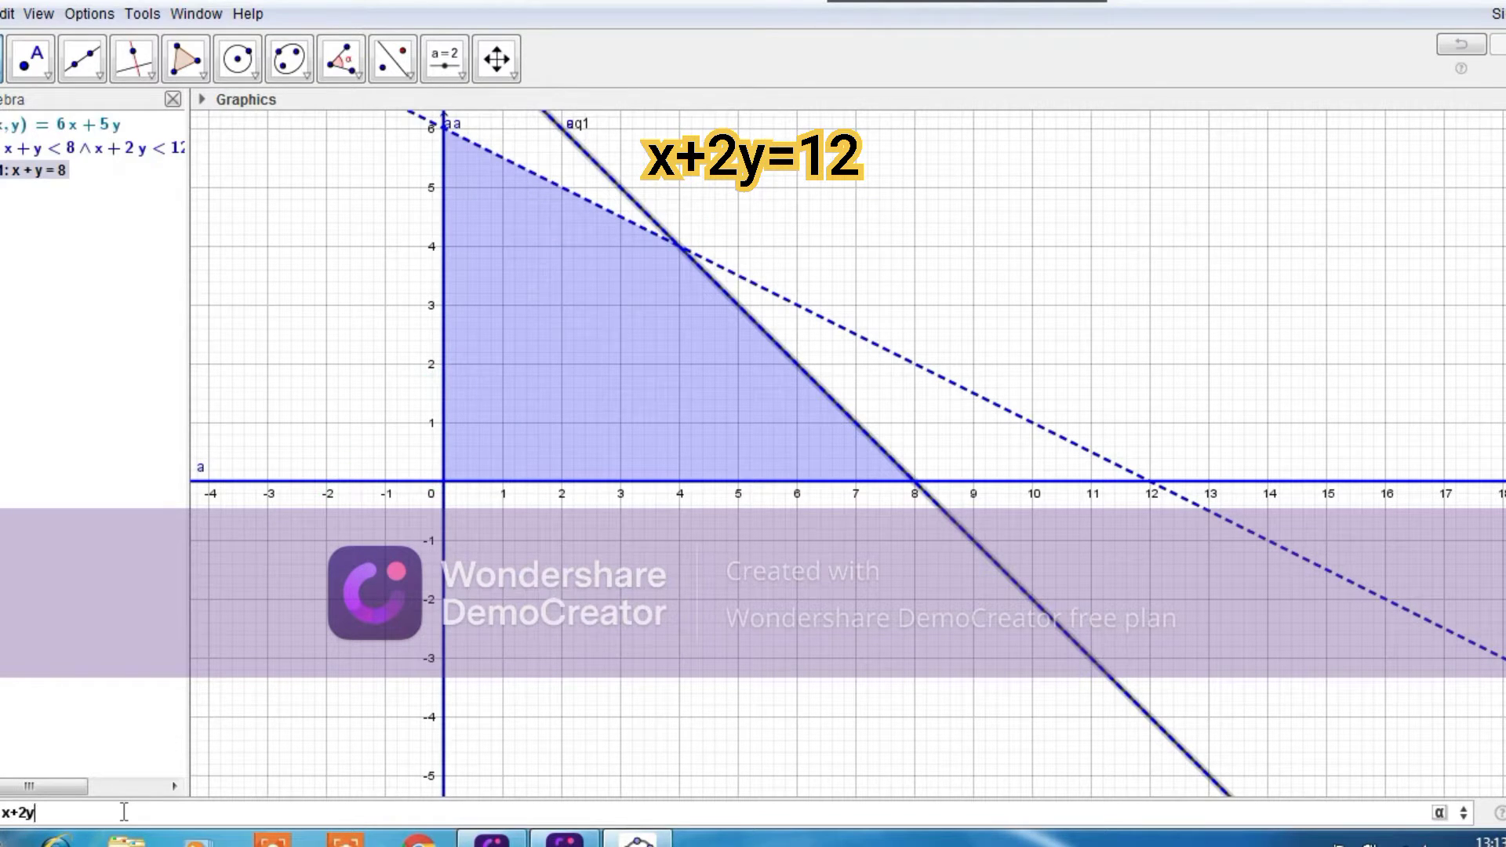
type("12")
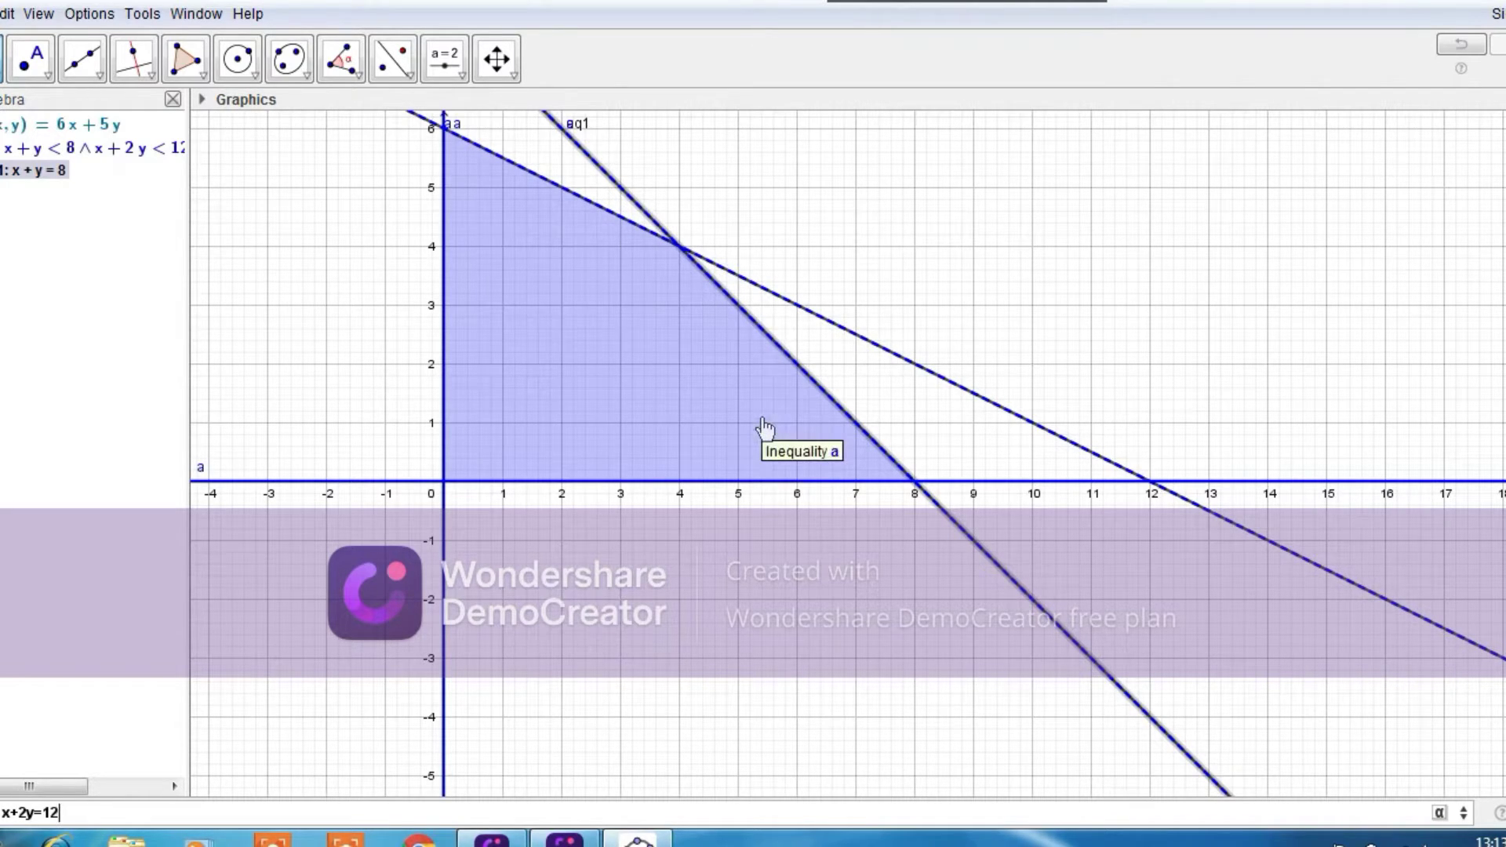
key("Return")
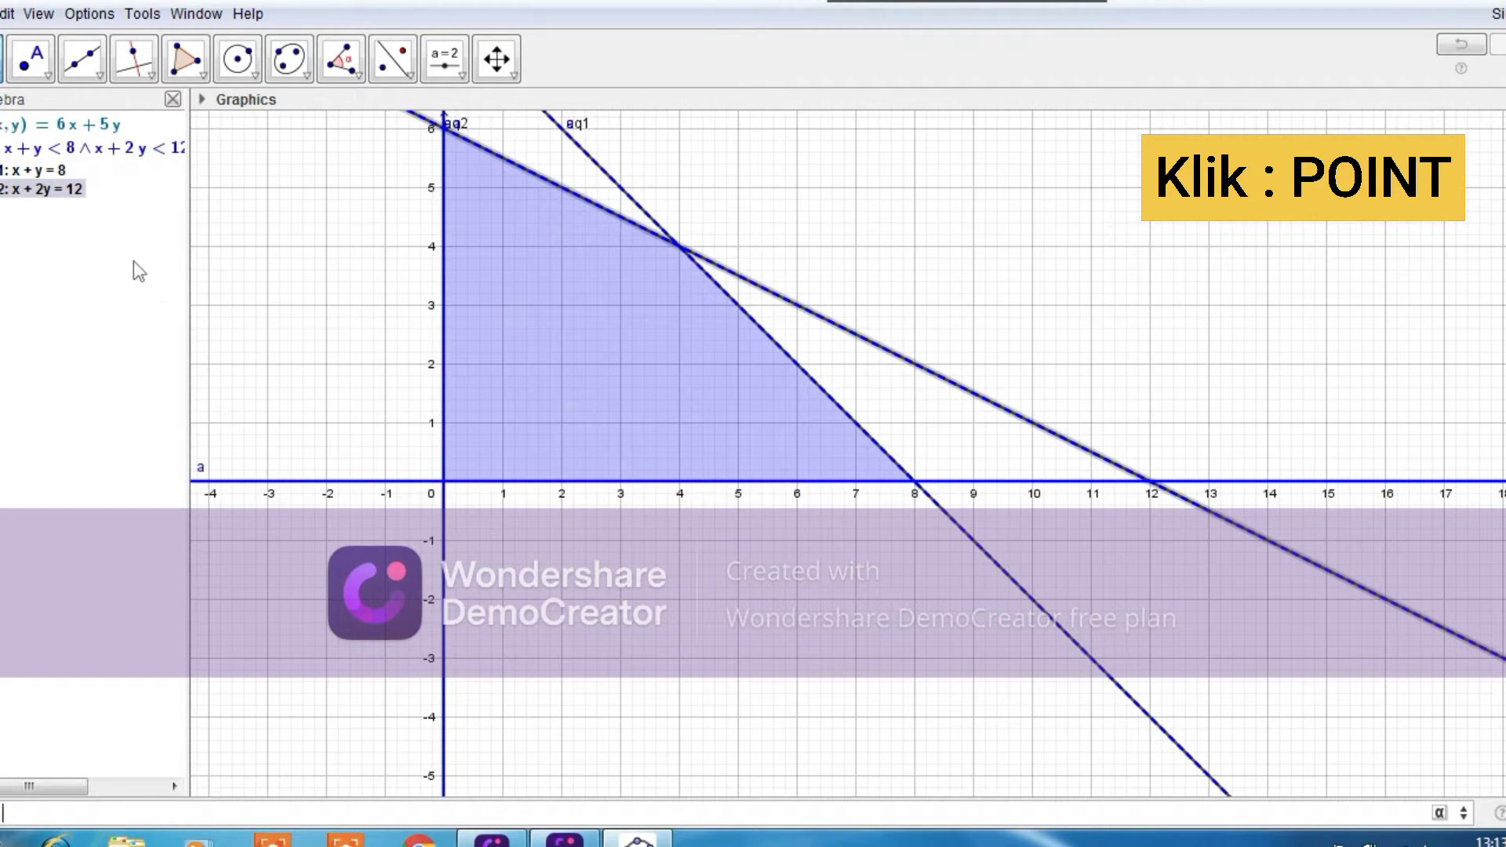
Try to mark the intersection of the line x+y=8 with the x-axis using the Intersect tool
left_click(27, 62)
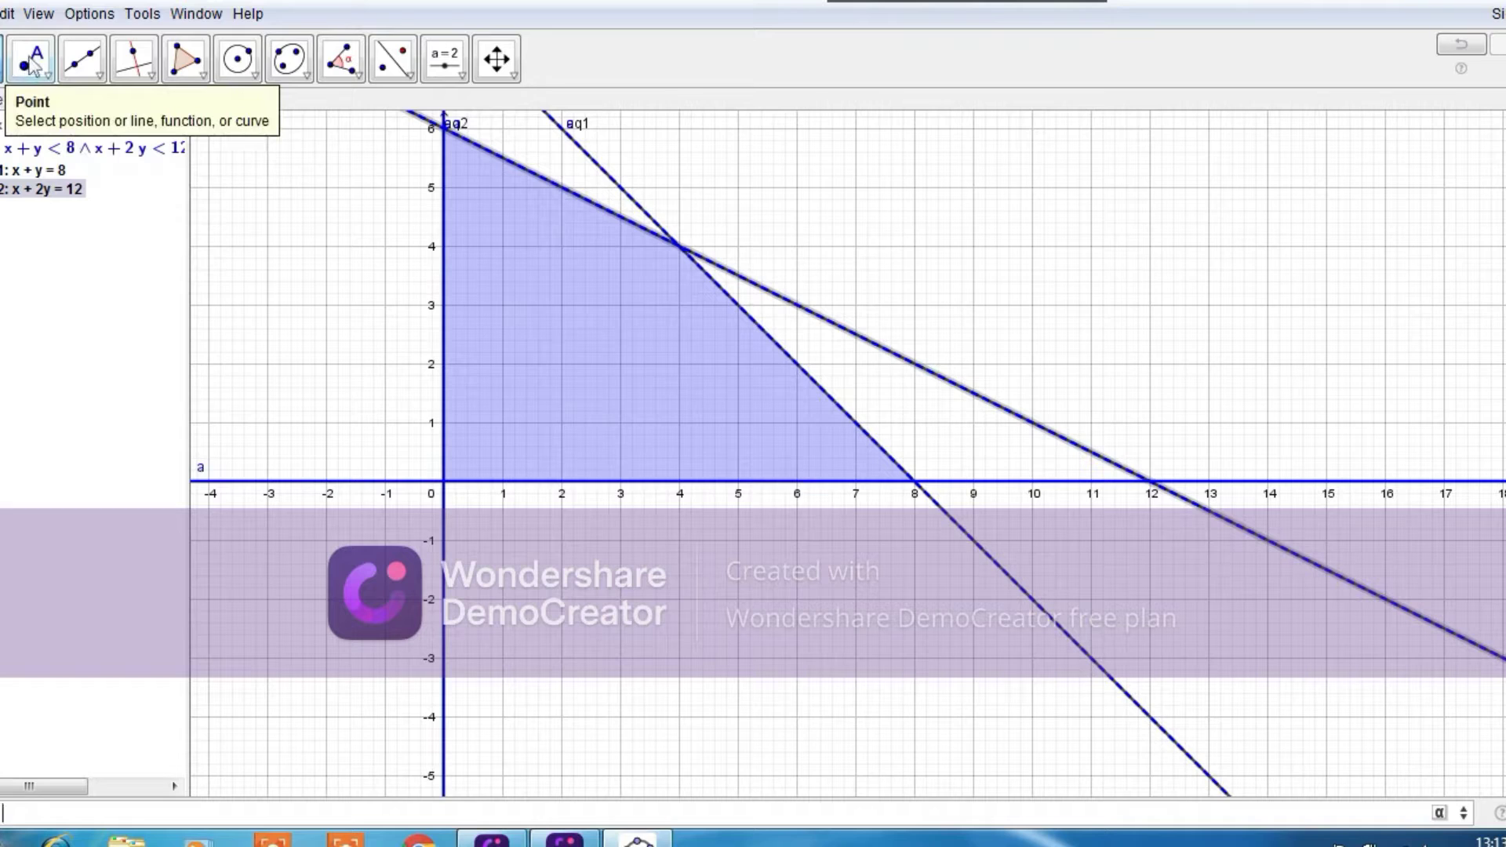
left_click(31, 64)
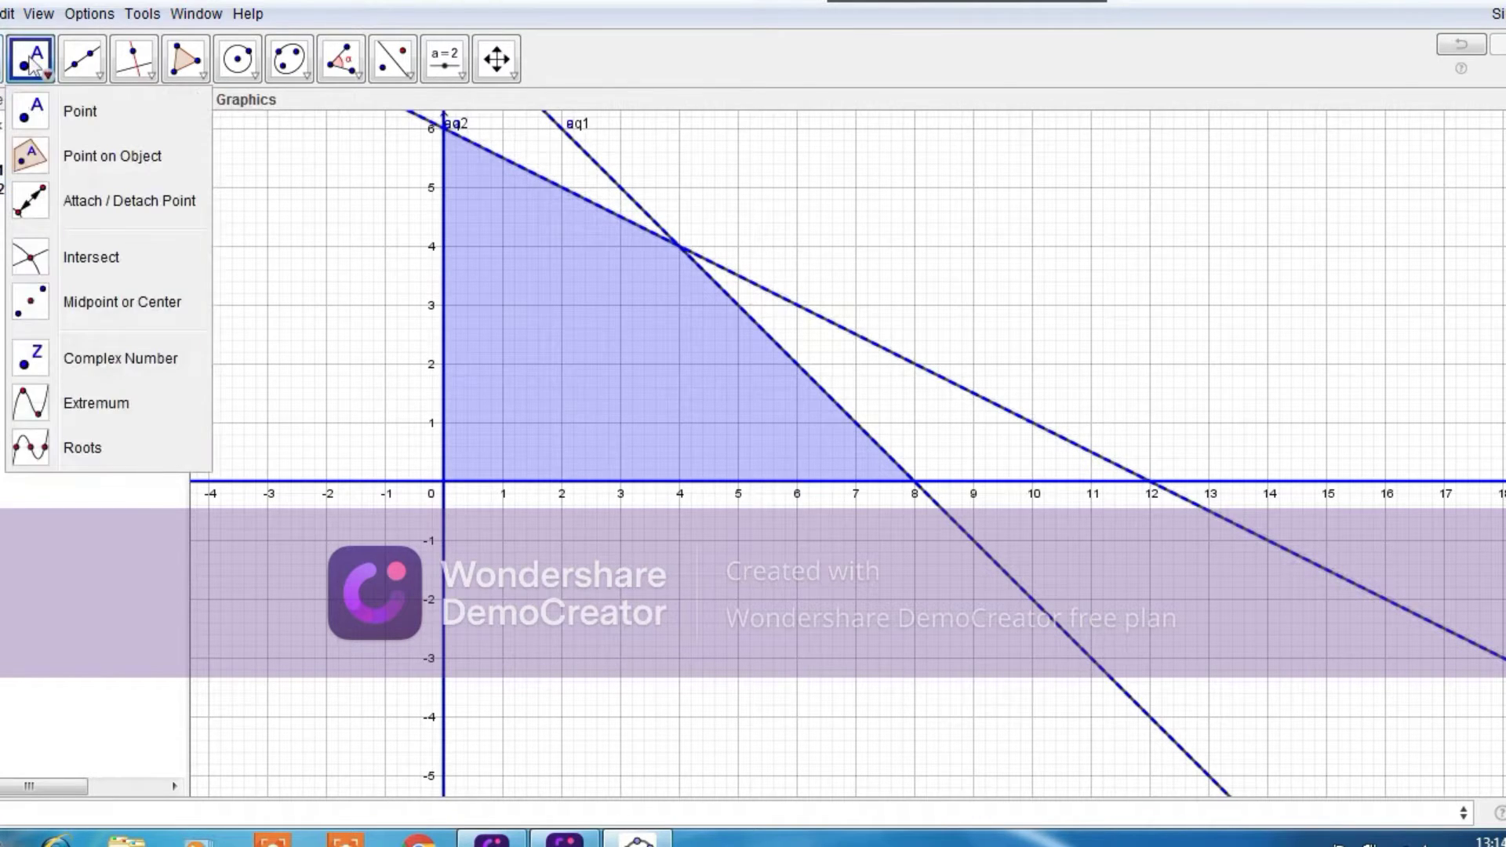
left_click(81, 263)
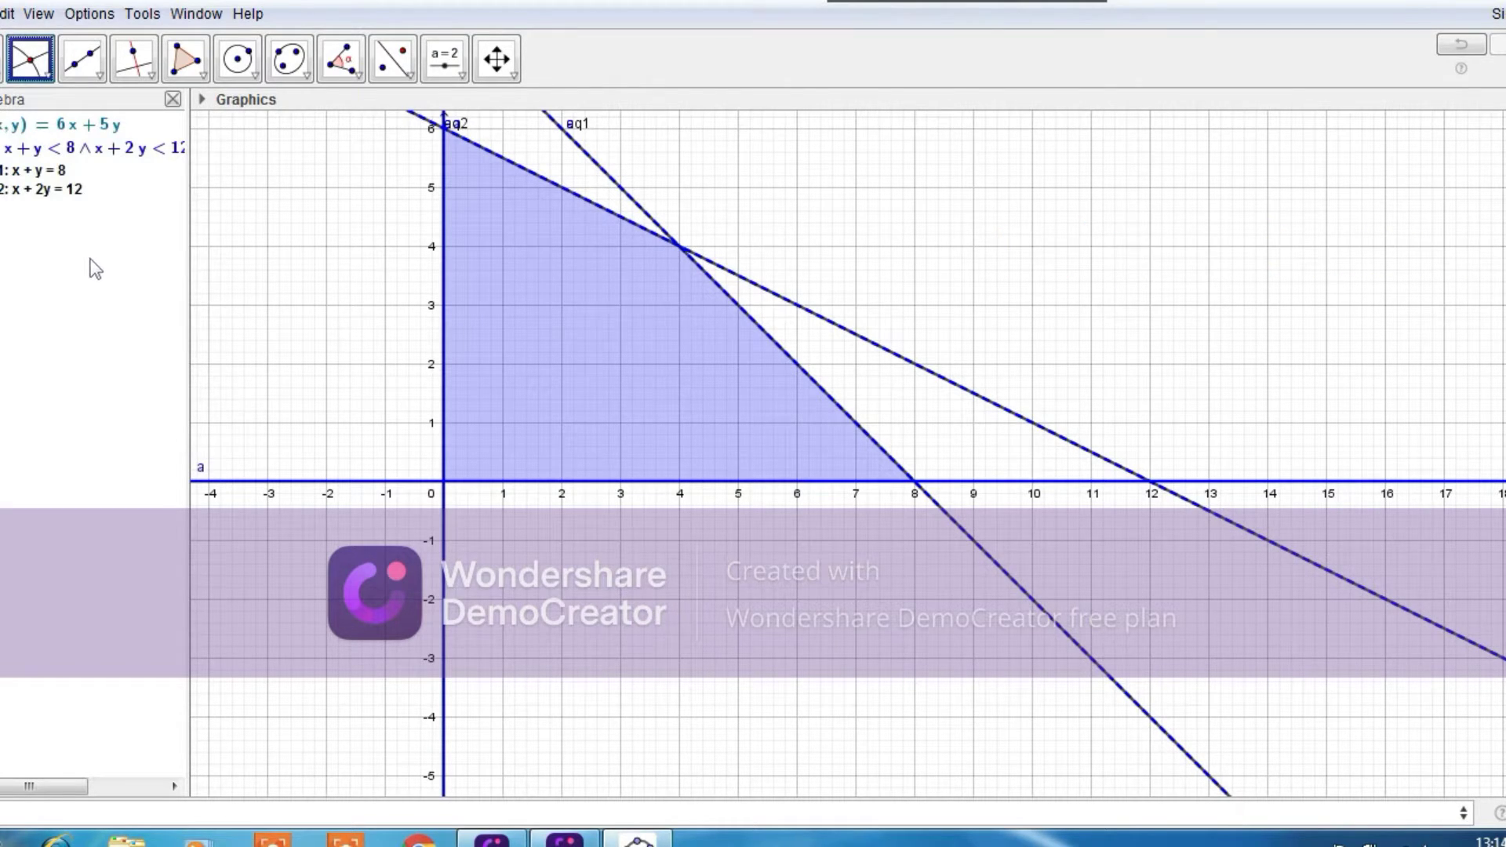
left_click(915, 486)
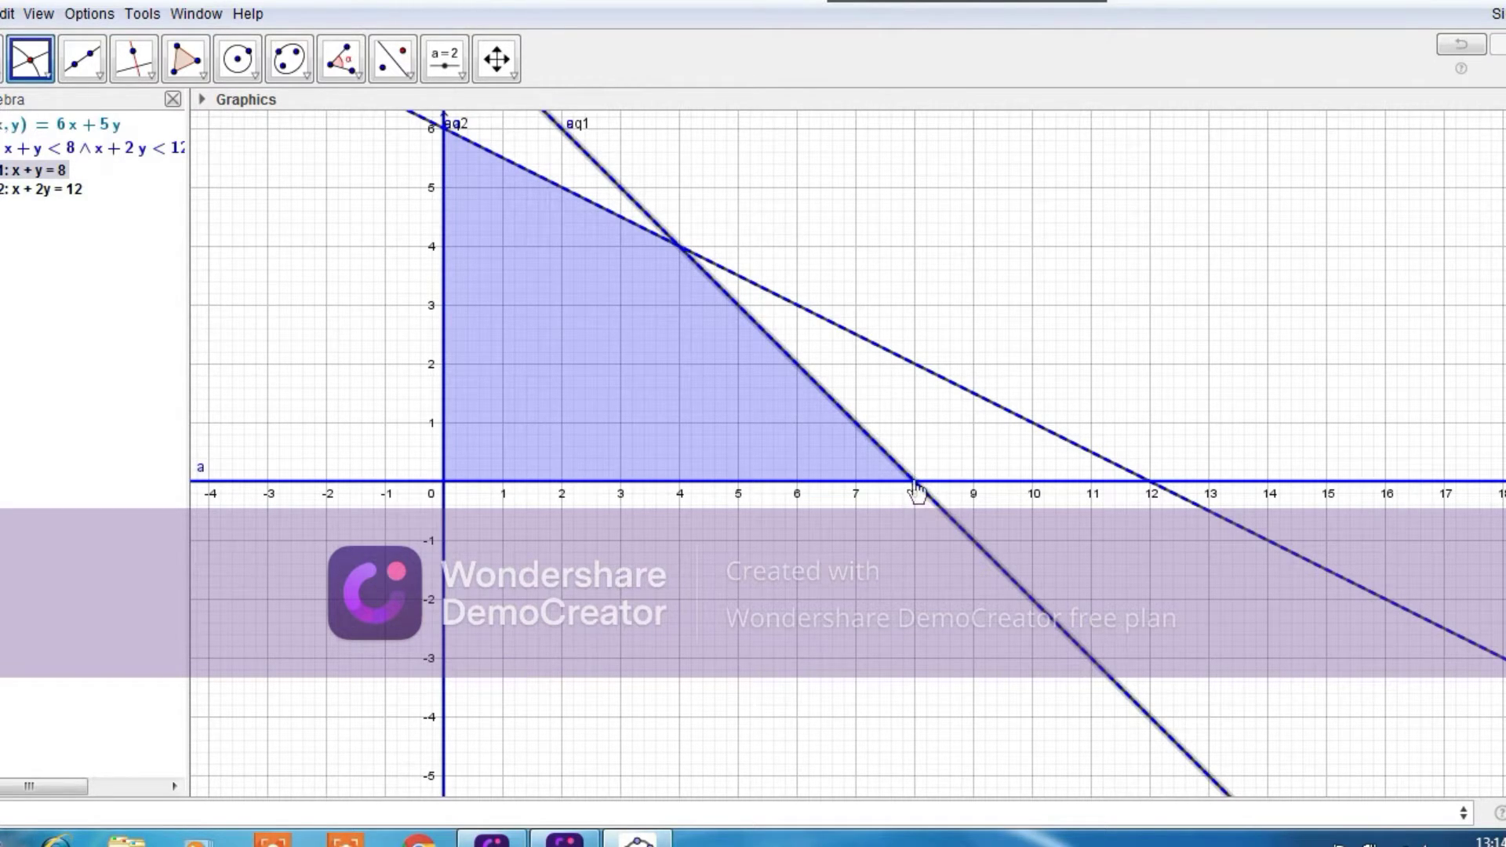
left_click(915, 481)
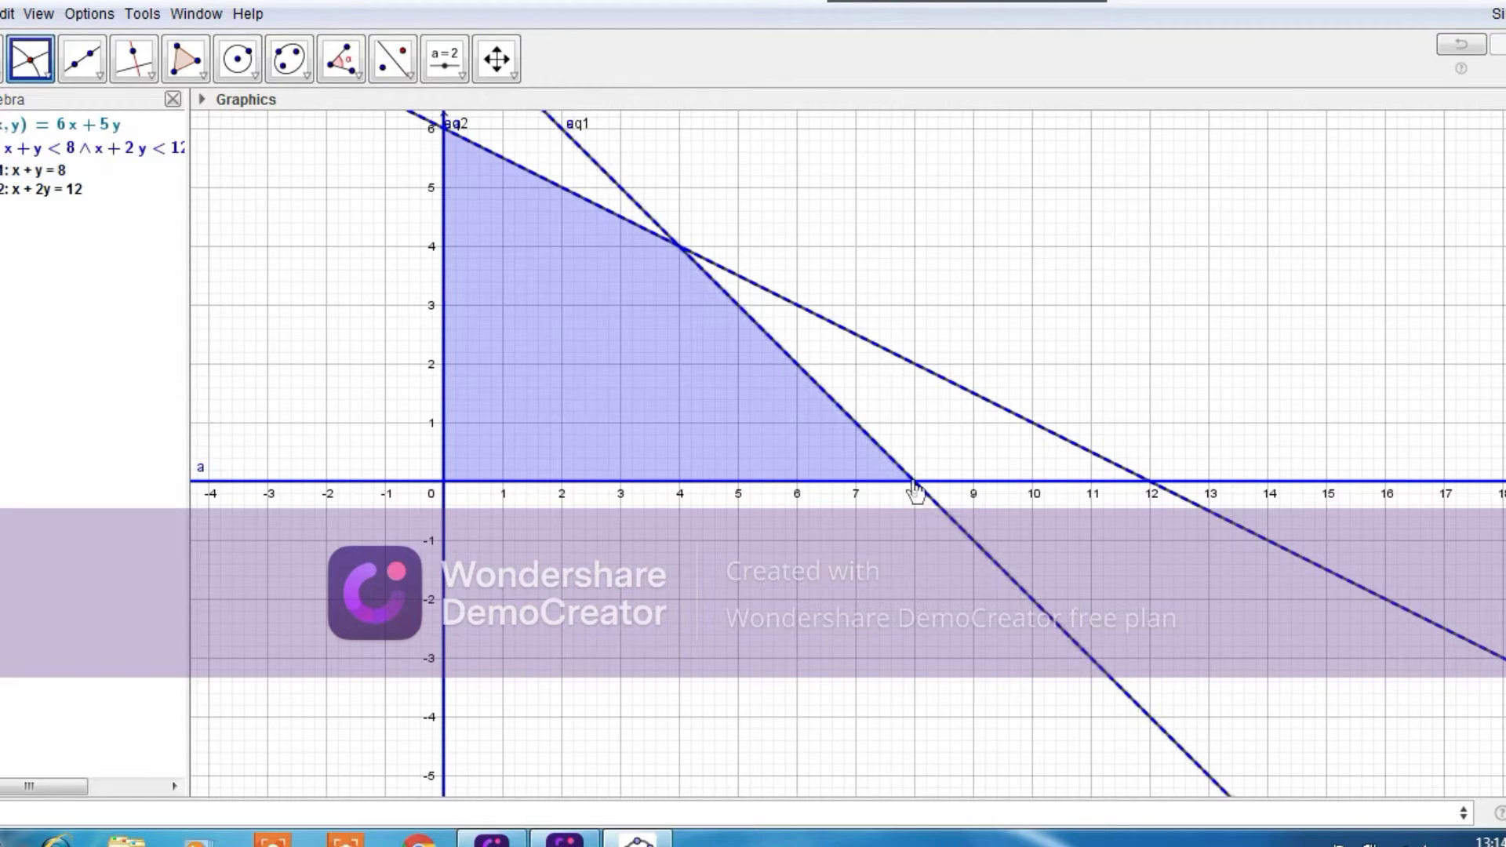
left_click(914, 480)
Mark the region's corners with Intersect: x+y=8 with the x-axis, the two boundary lines, and x+2y=12 with the y-axis
left_click(39, 68)
left_click(41, 68)
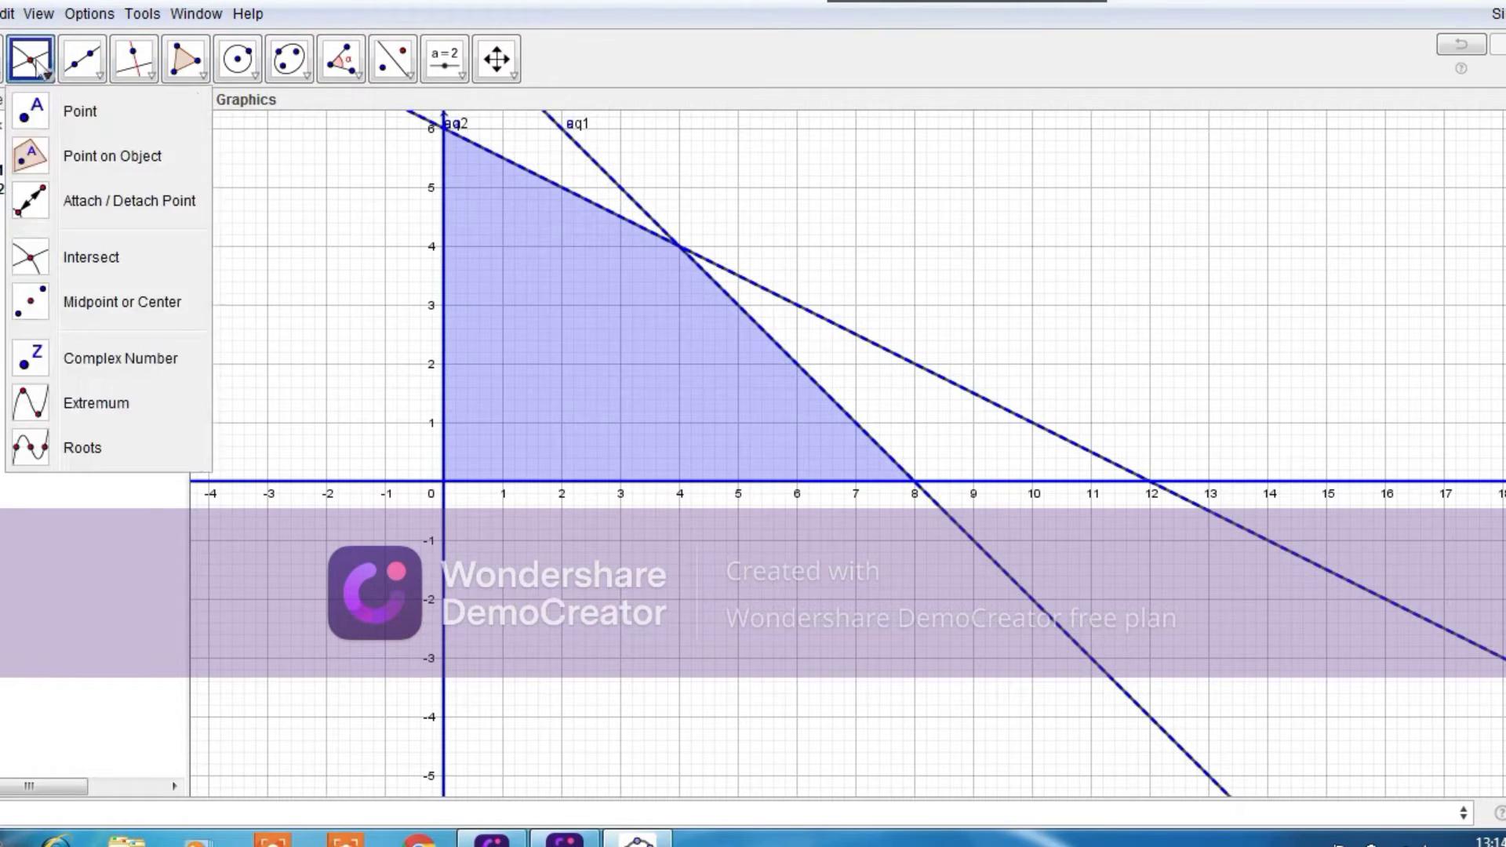
left_click(54, 265)
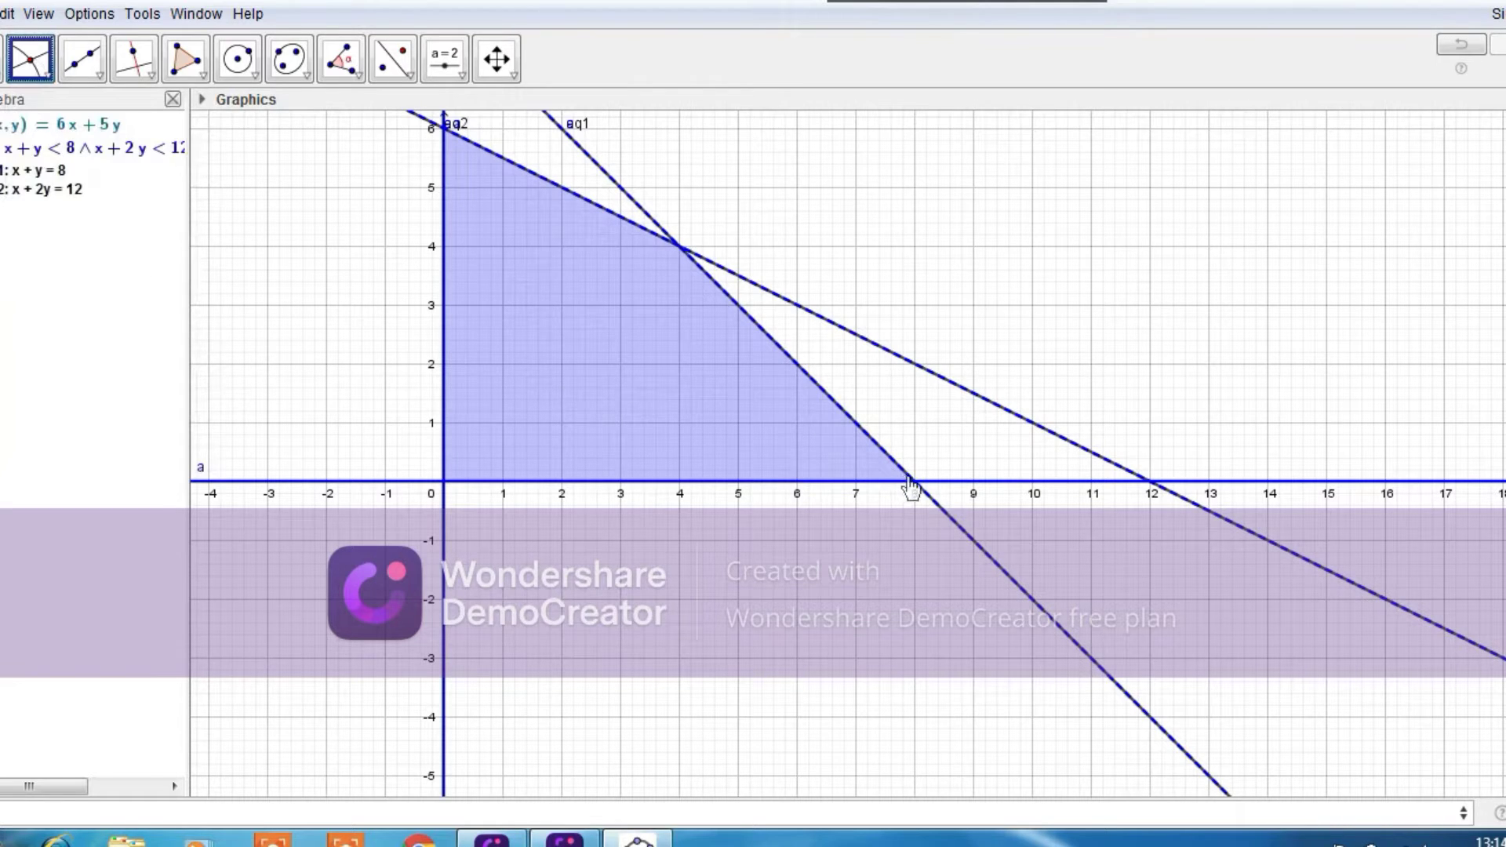
left_click(917, 480)
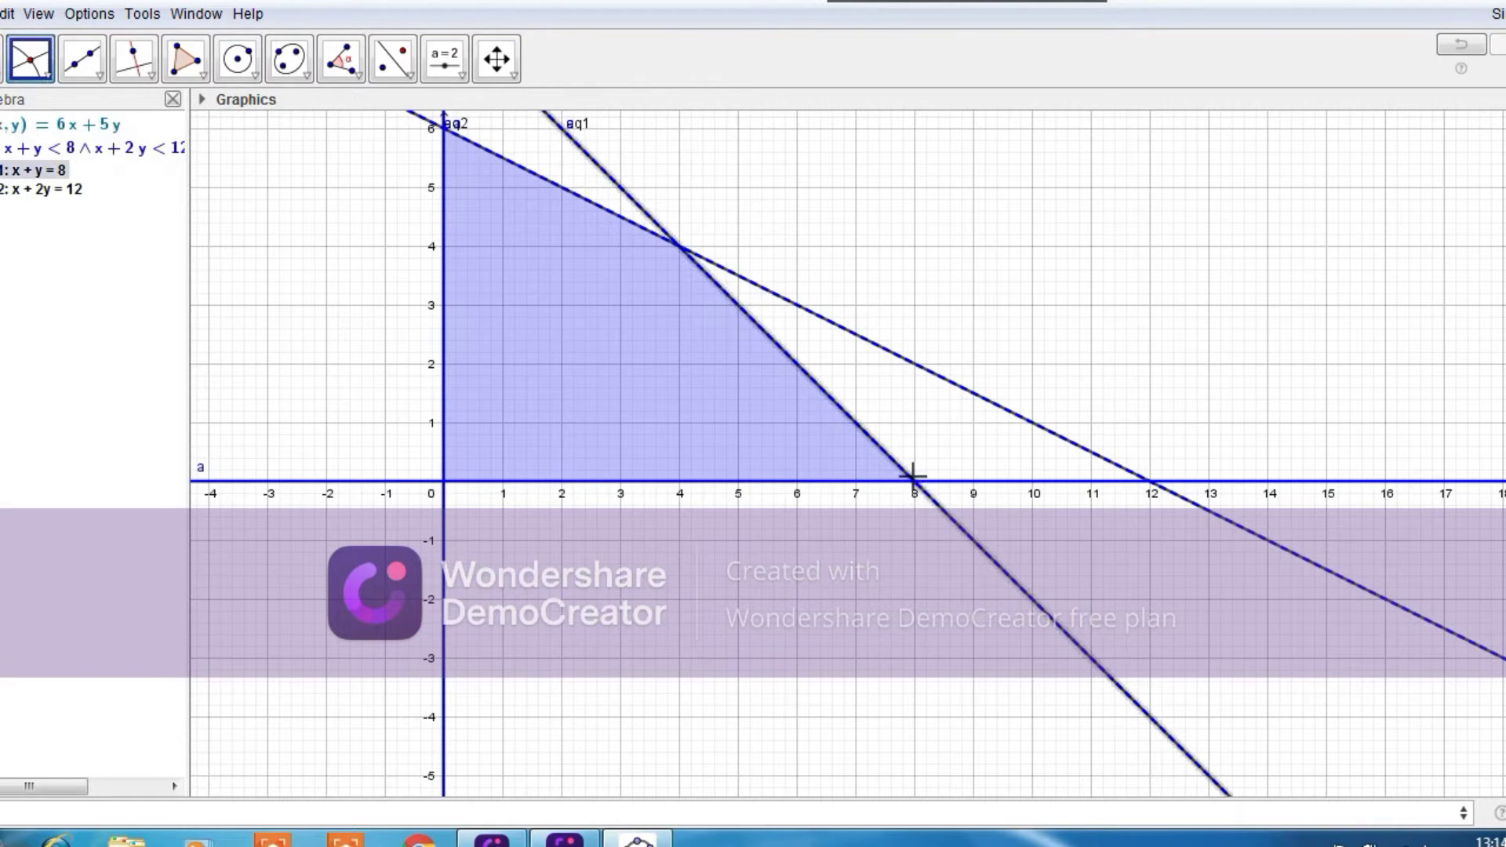
left_click(912, 476)
left_click(914, 480)
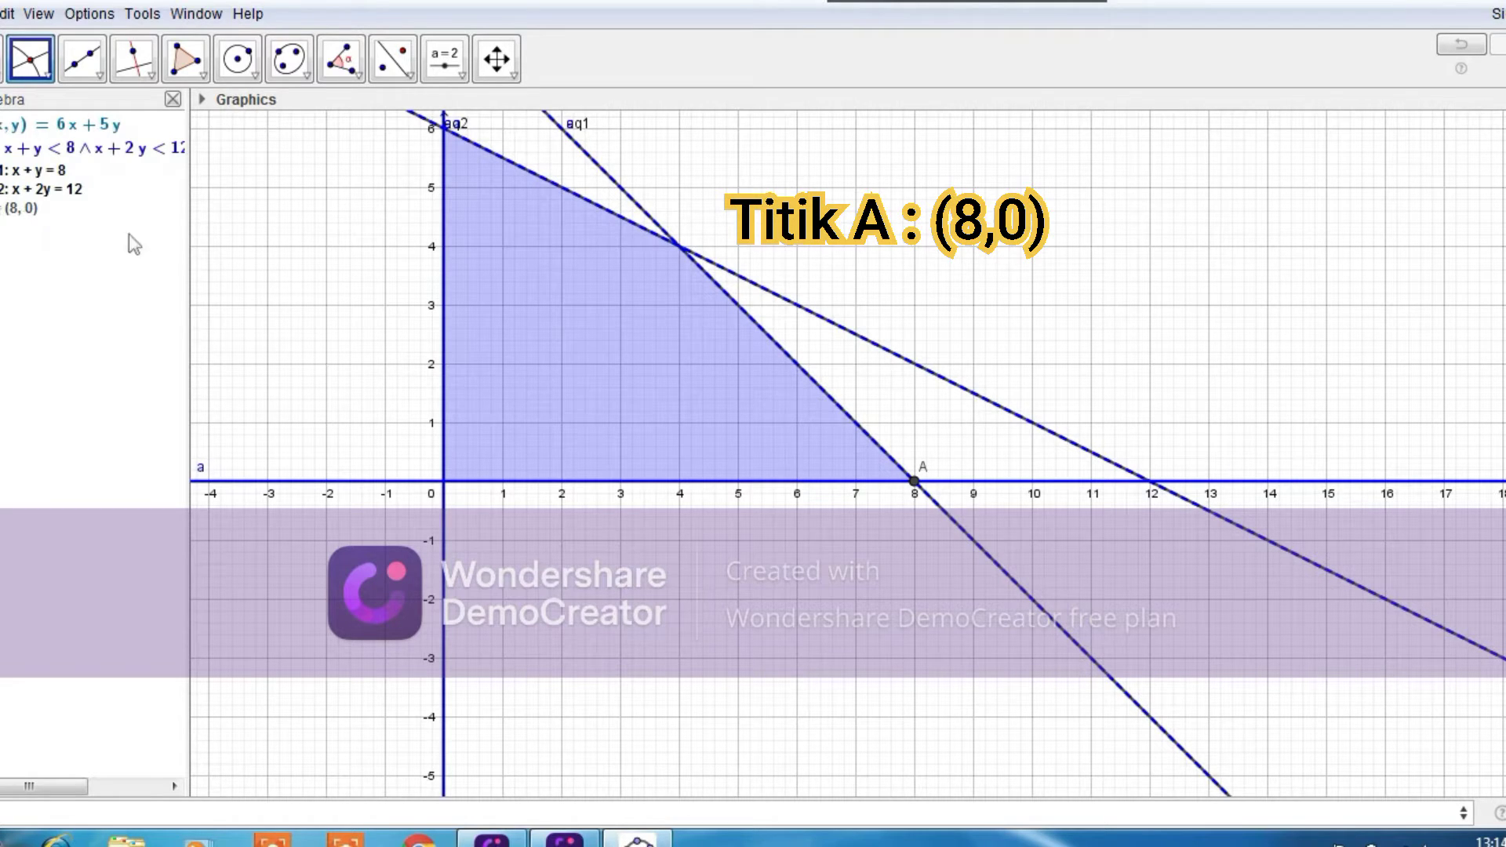
left_click(679, 249)
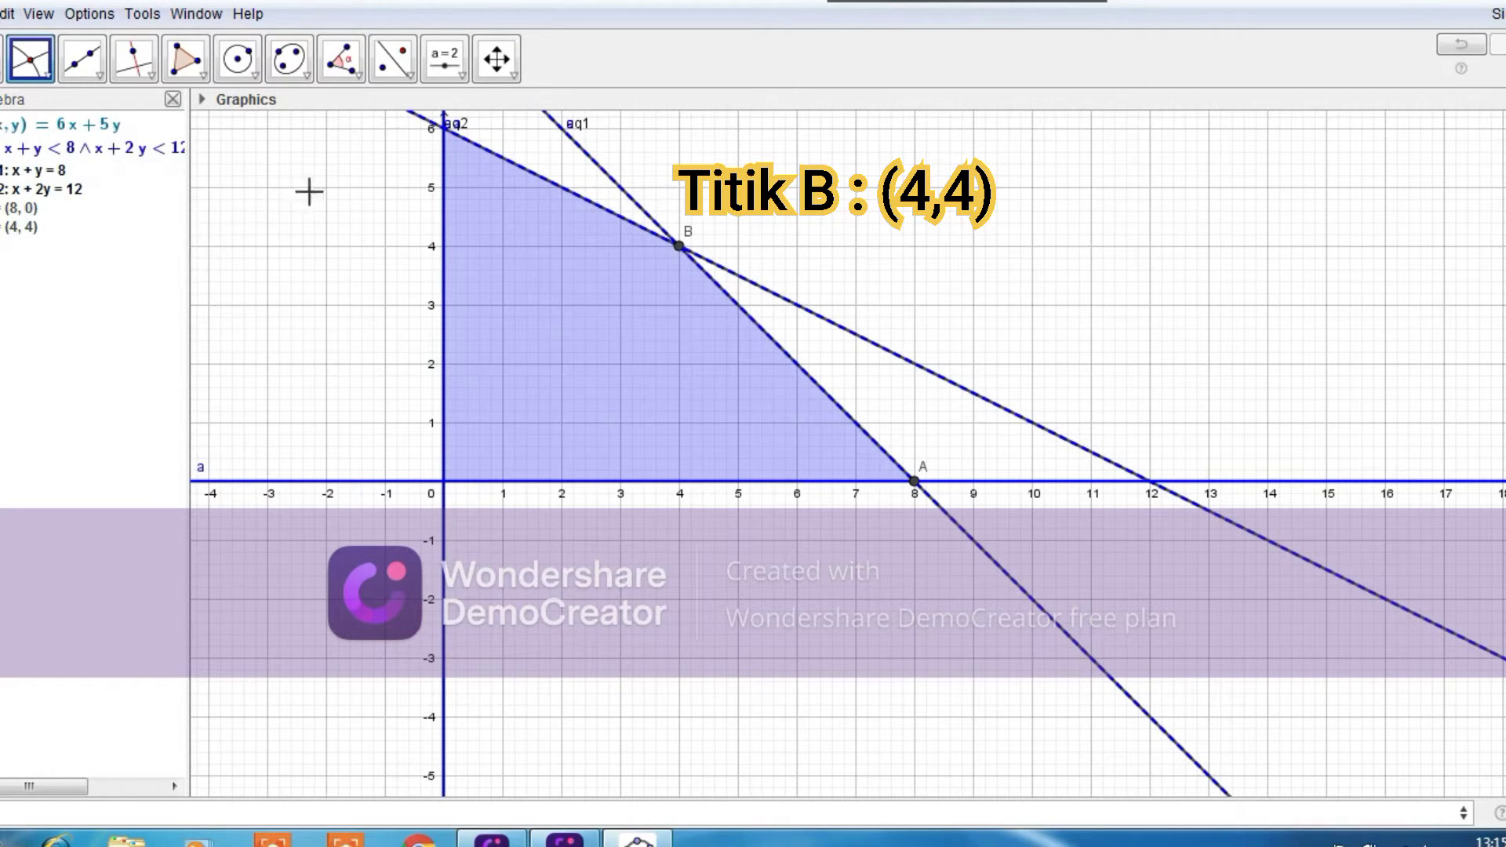
left_click(444, 130)
Show the Spreadsheet view and enter the column headers Titik in A1 and Nilai in B1
left_click(39, 14)
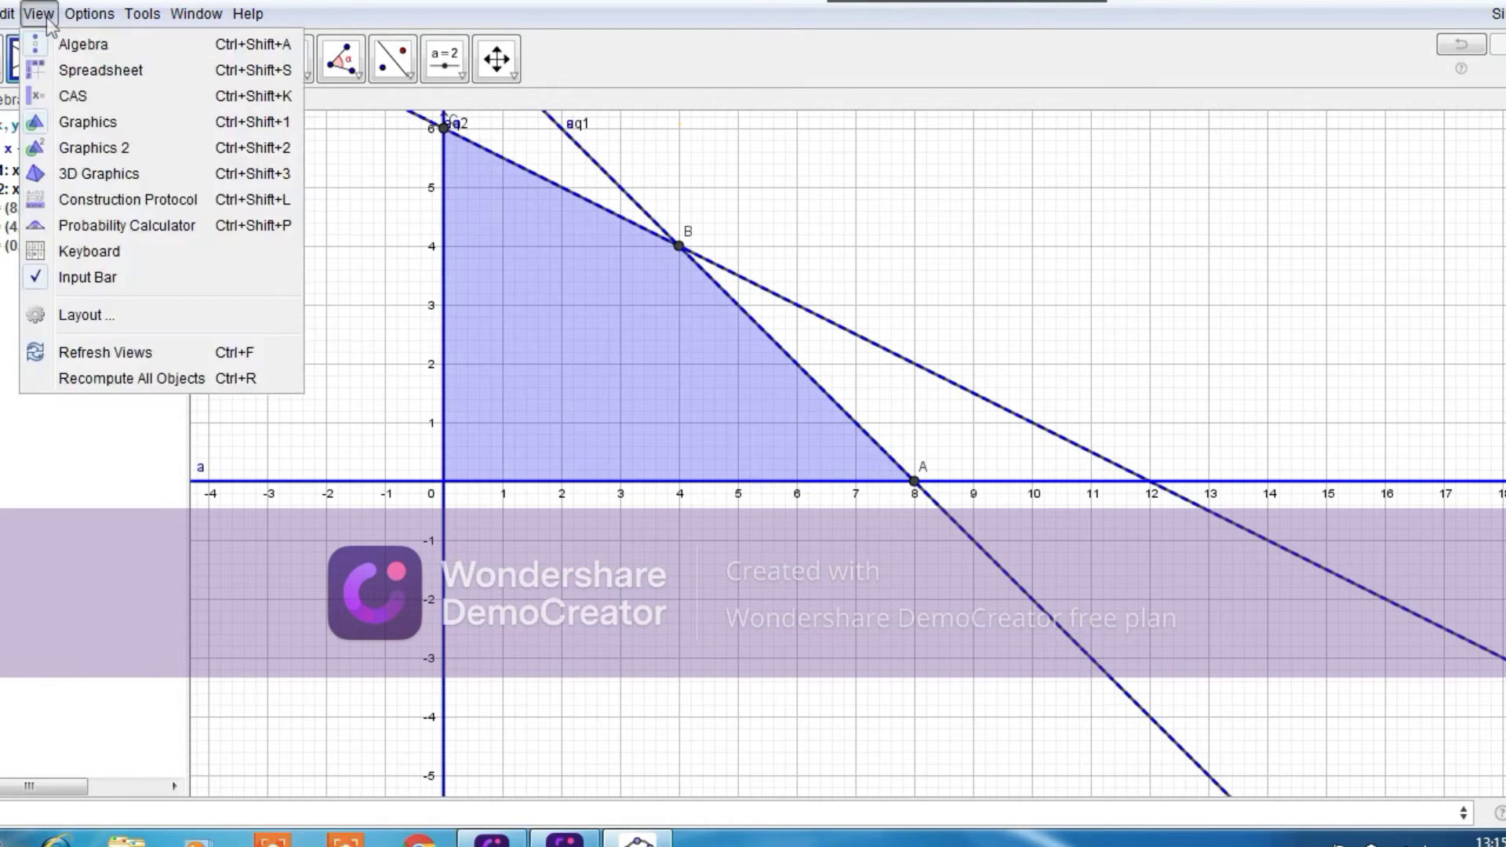
left_click(76, 70)
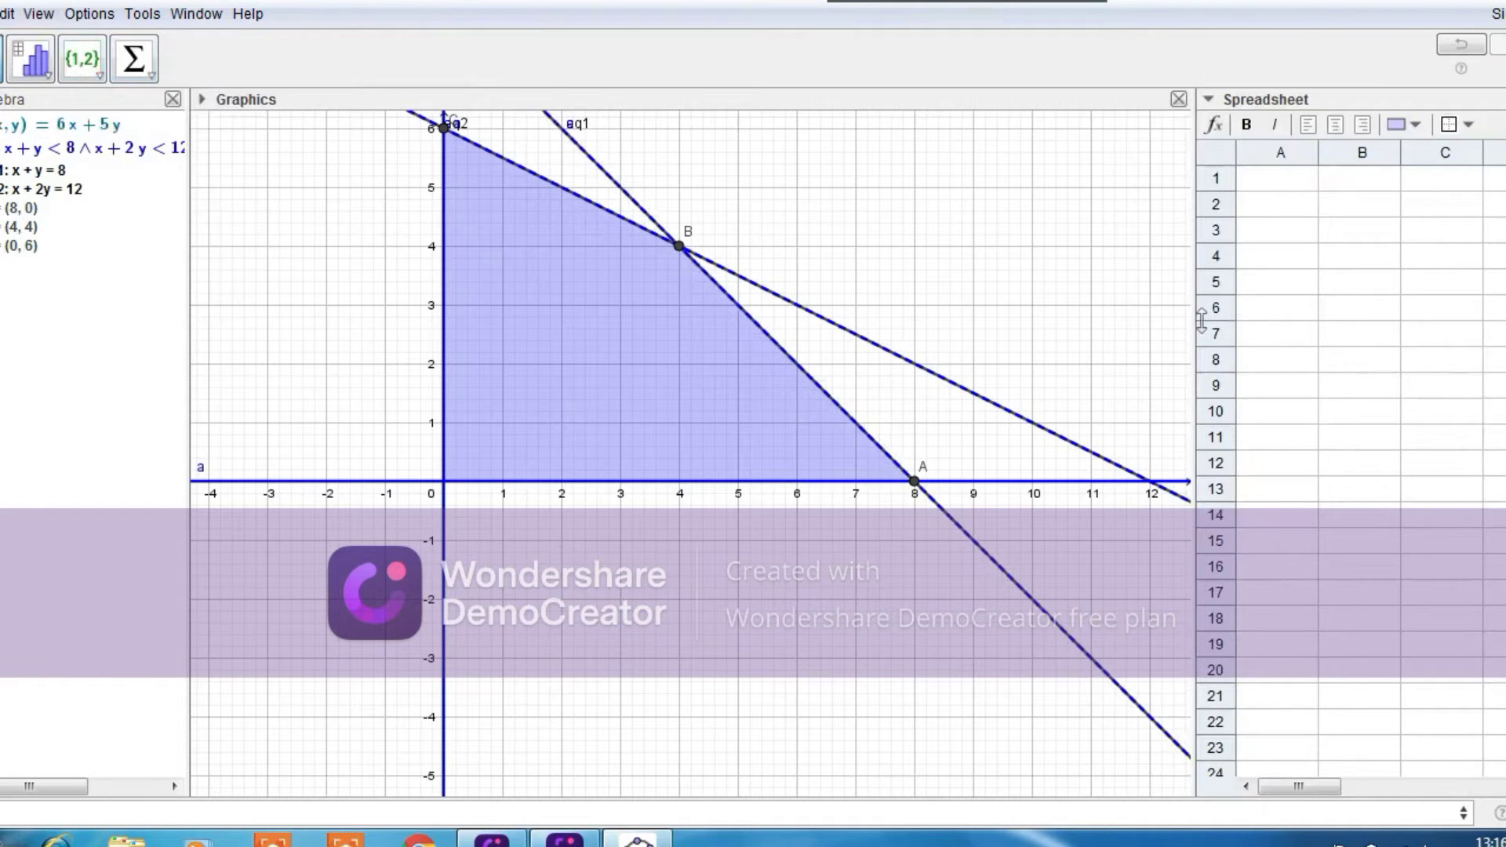
left_click(1262, 181)
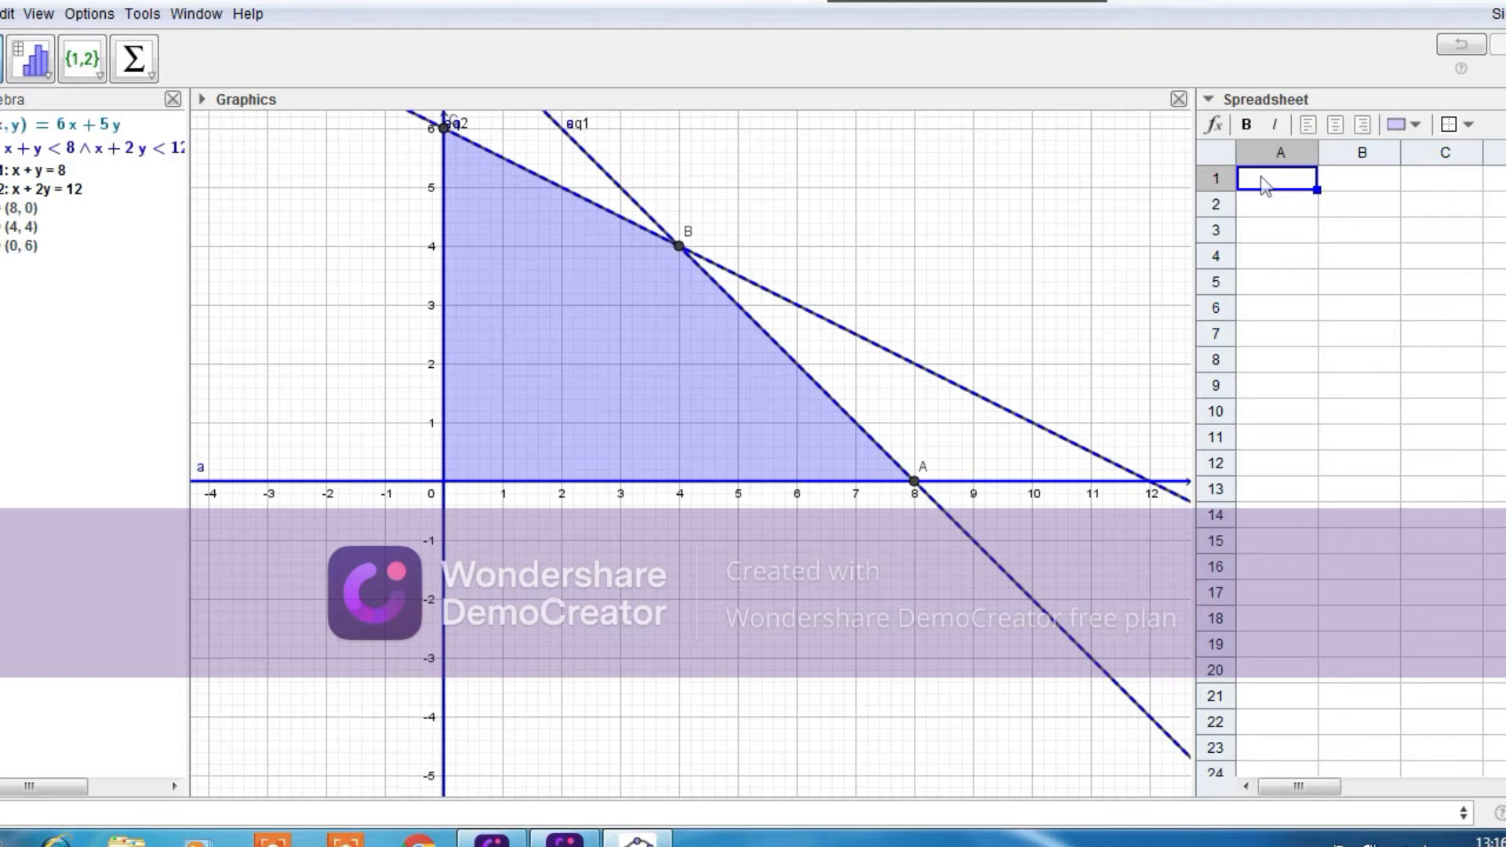
type("TiTiK")
key("BackSpace")
key("BackSpace")
key("BackSpace")
type("t")
left_click(1352, 174)
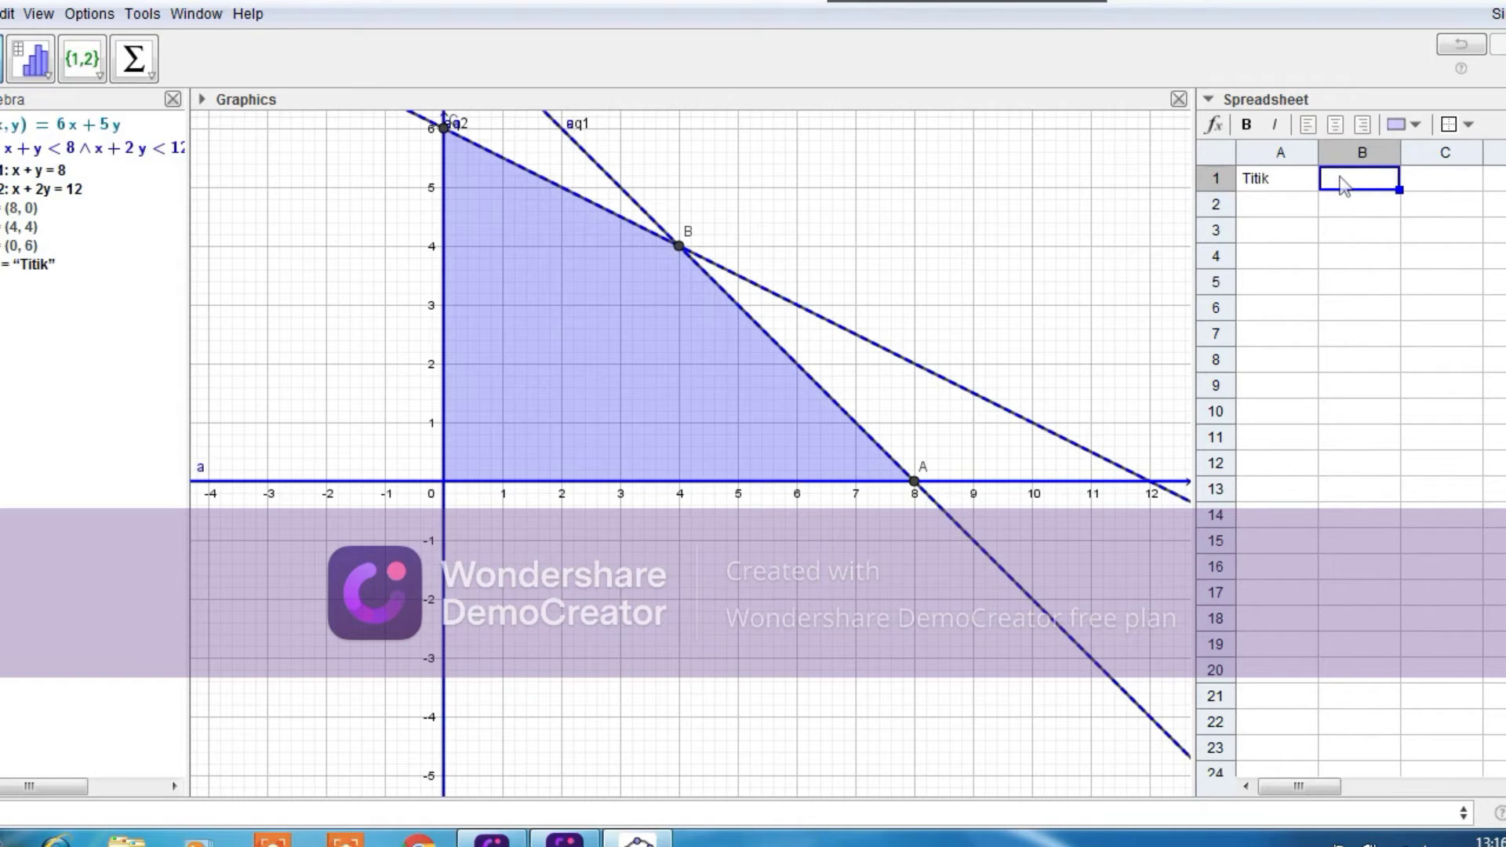
type("N")
type("ilai")
left_click(1357, 202)
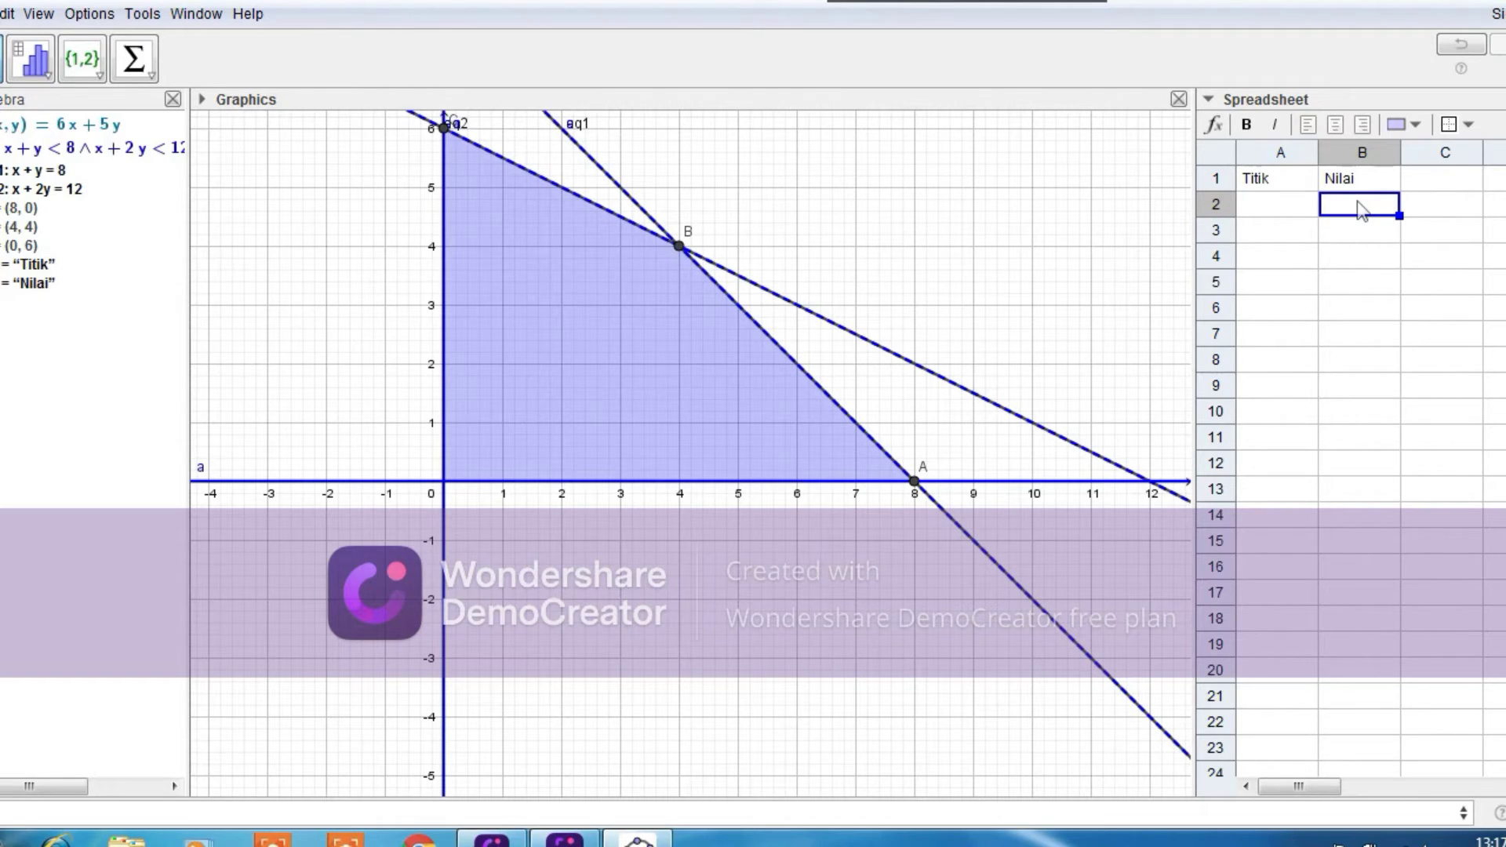
Enter the corner points A, B and C in cells A2, A3 and A4 under Titik
left_click(1266, 204)
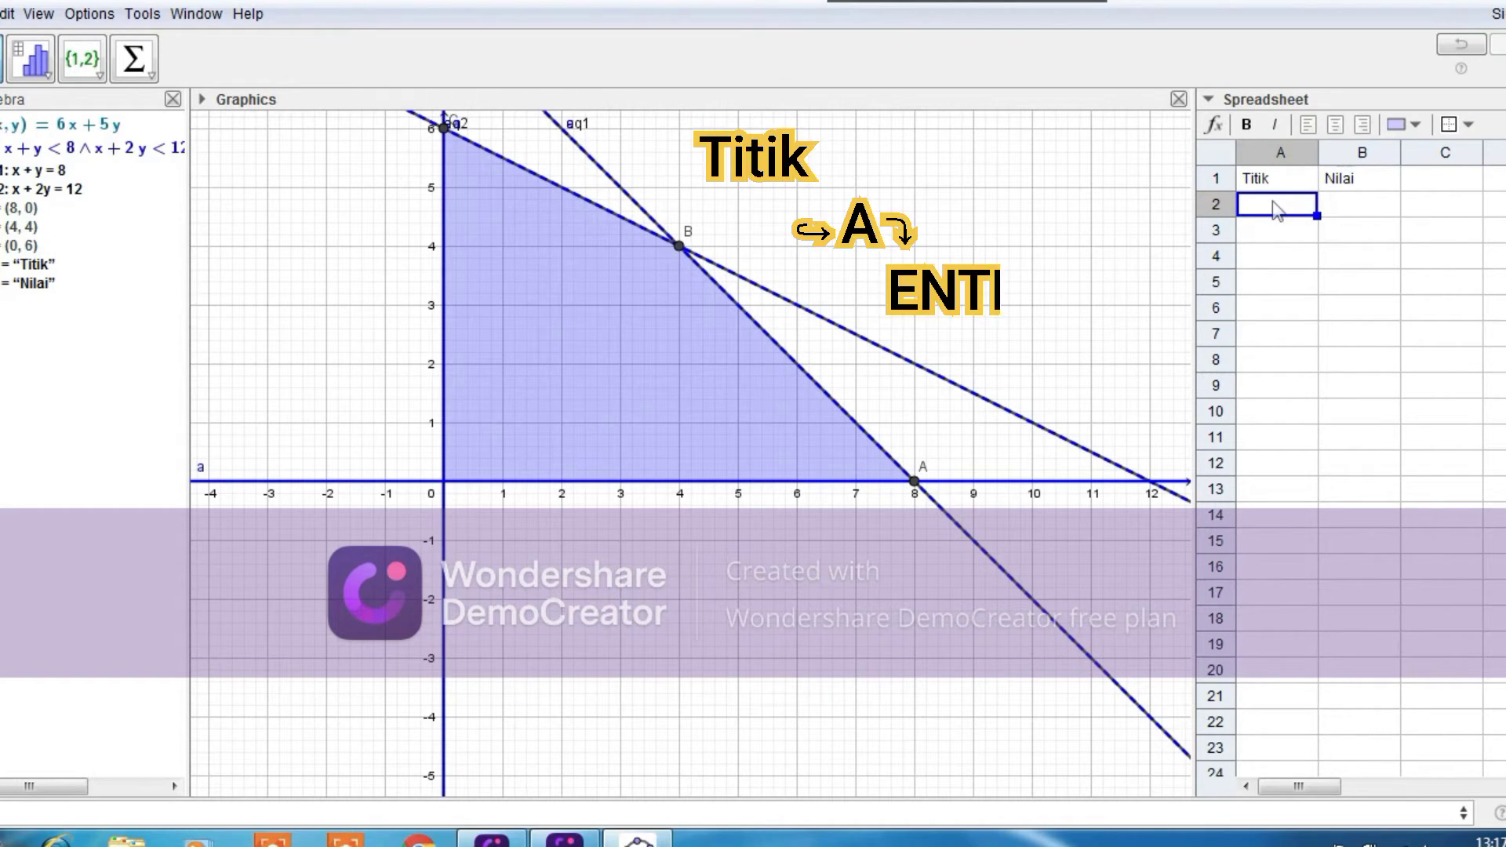
type("A")
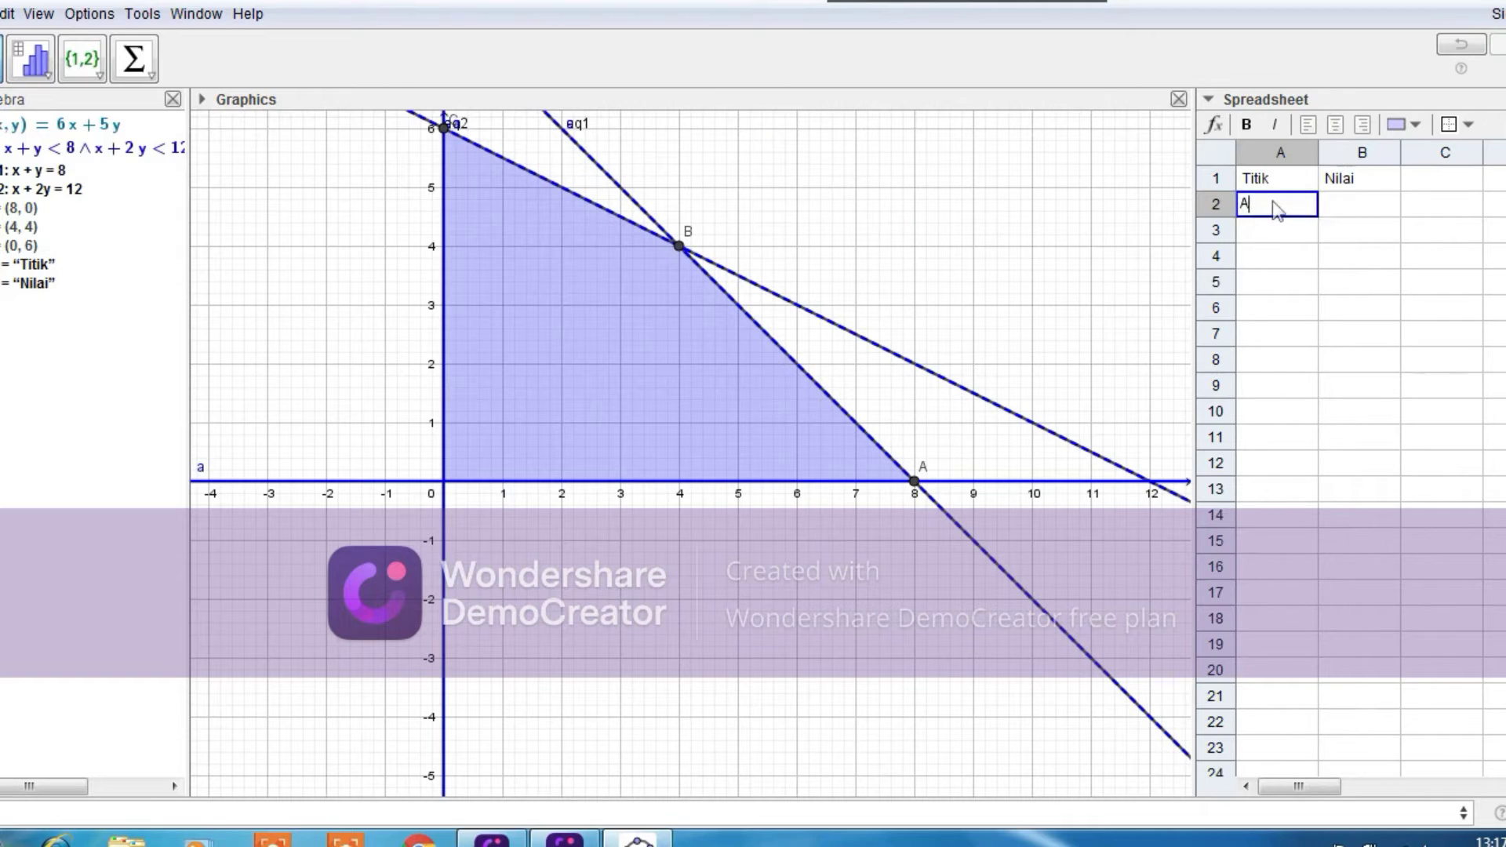
key("Return")
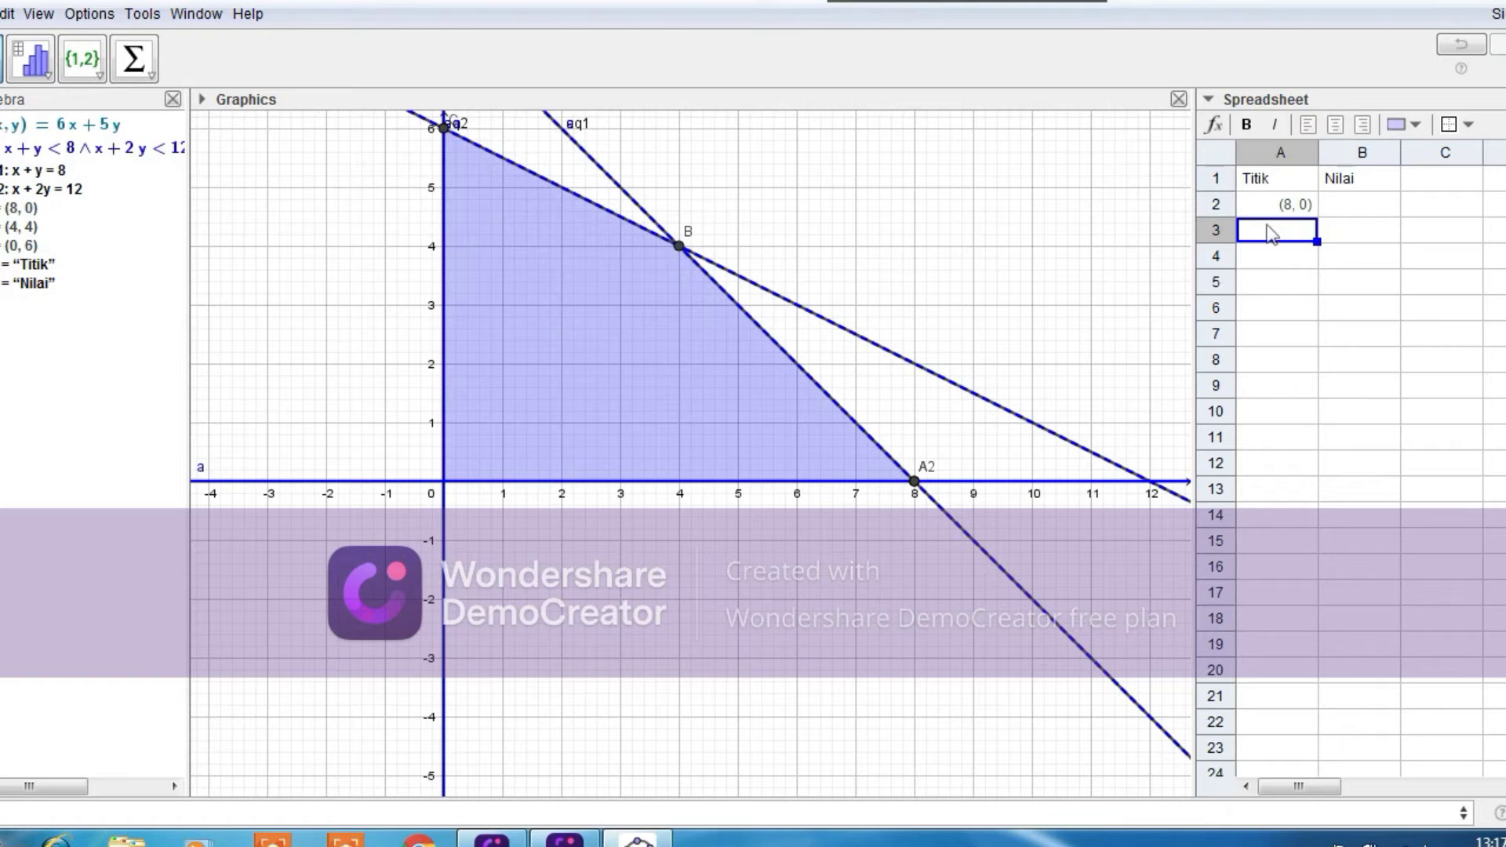
type("B")
key("Return")
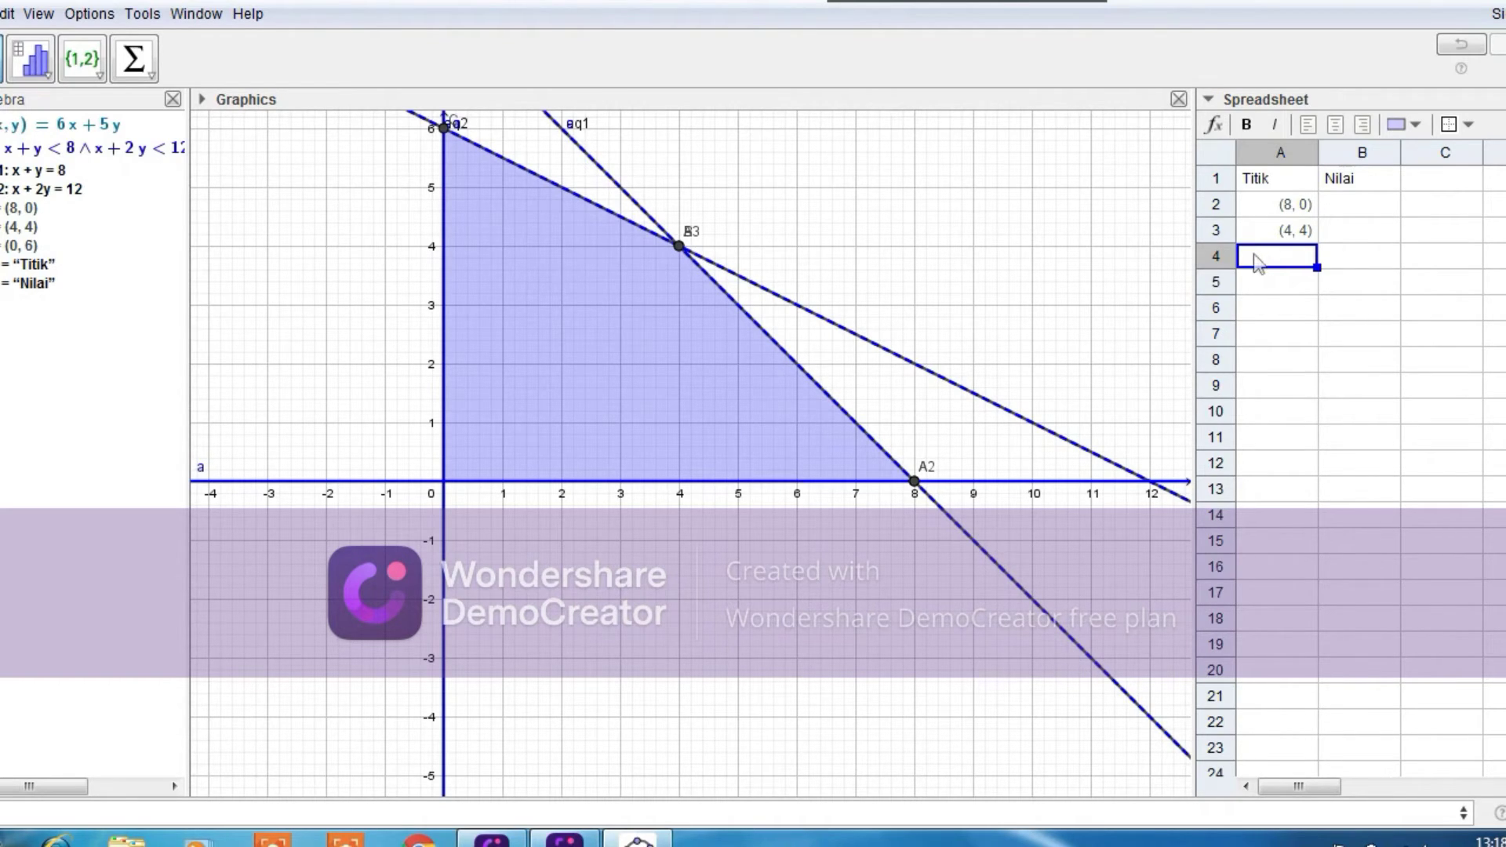
type("C")
key("Return")
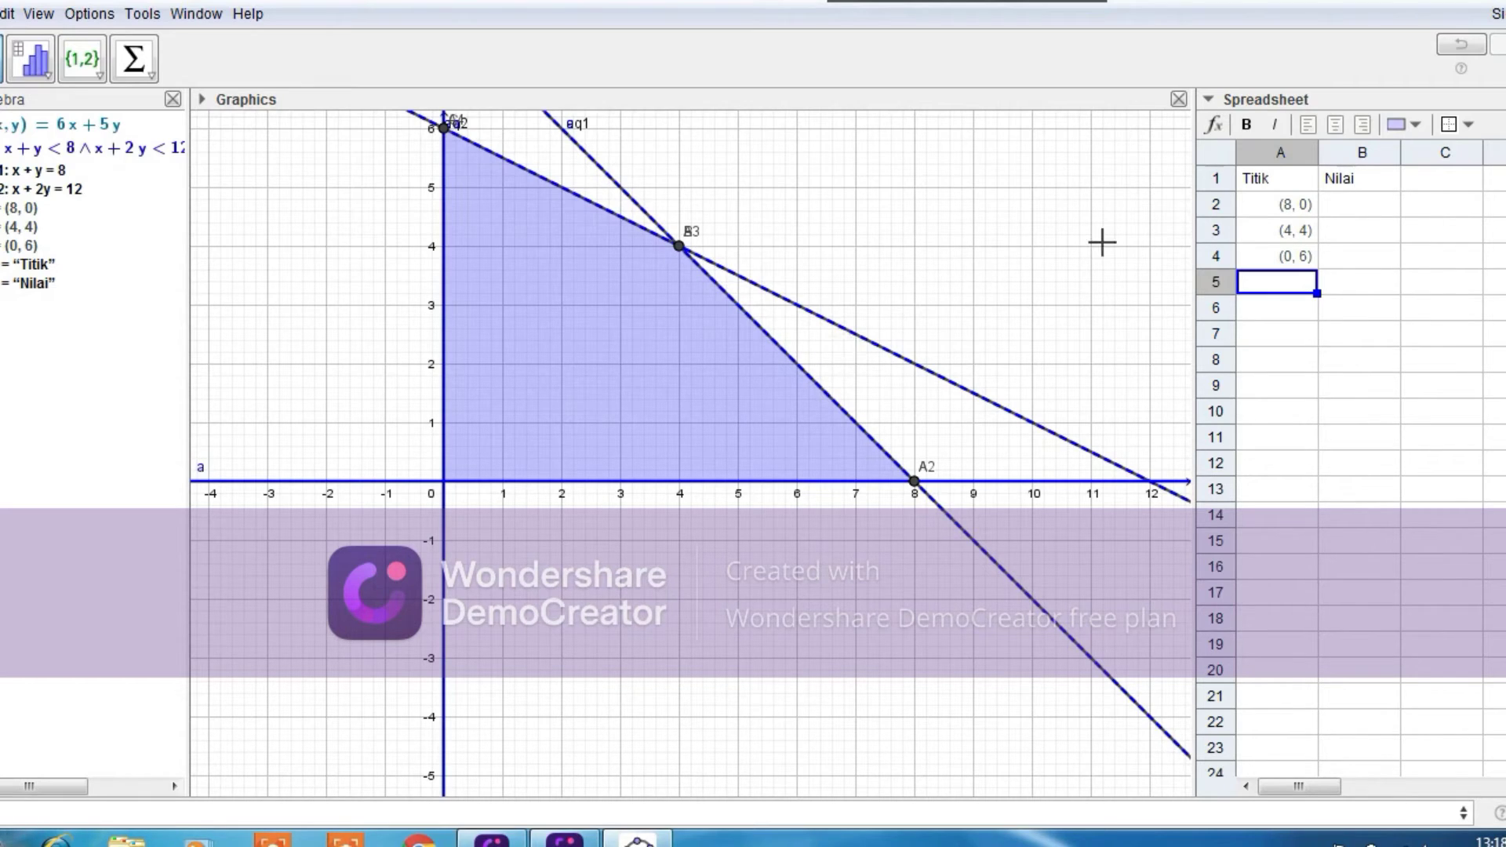
Evaluate the objective function F in cell B2 for the corner point listed in A2
left_click(1334, 205)
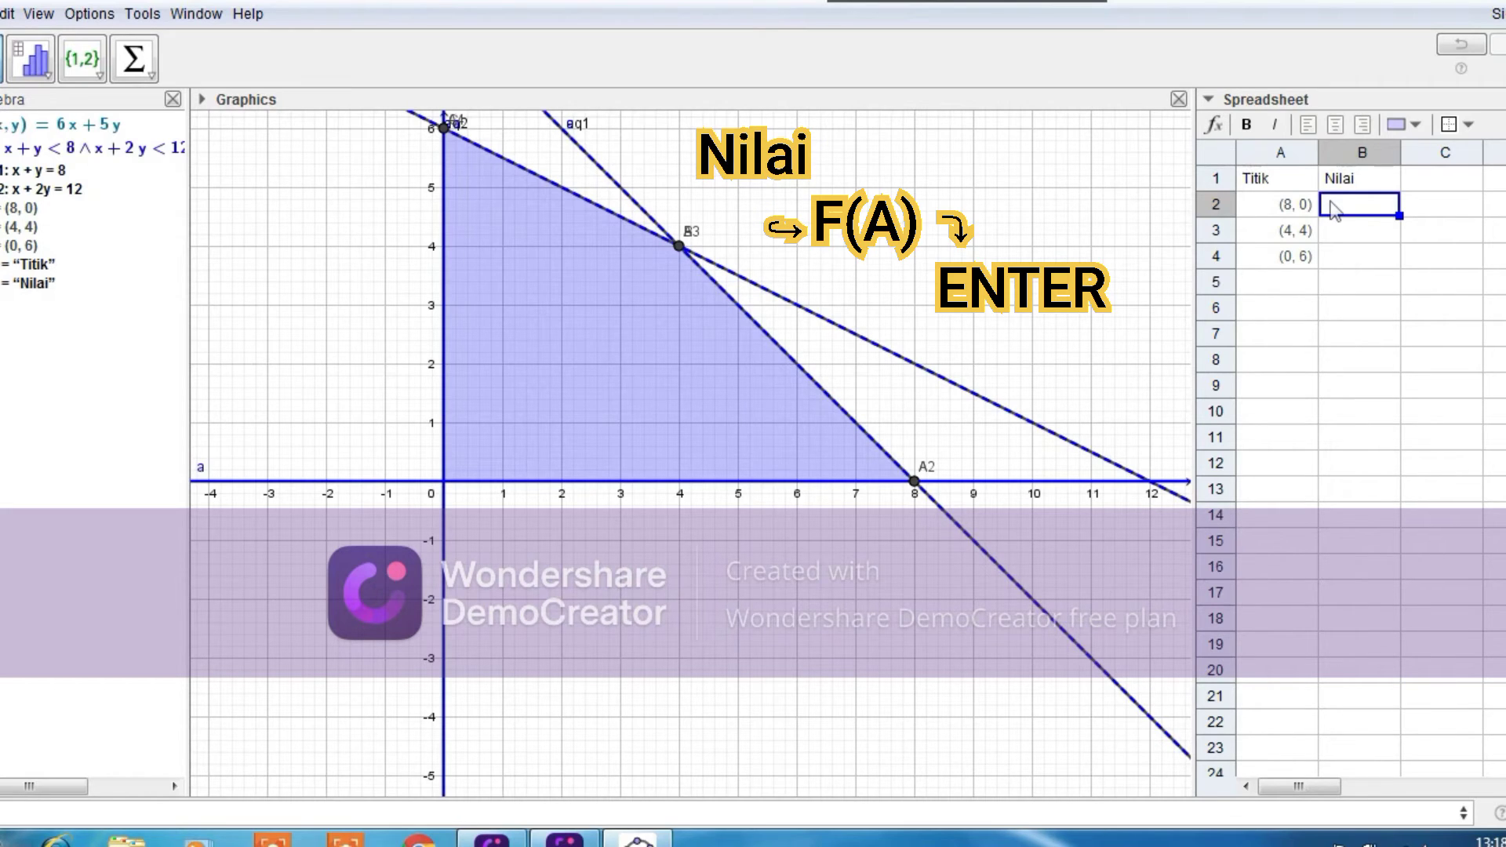
type("F")
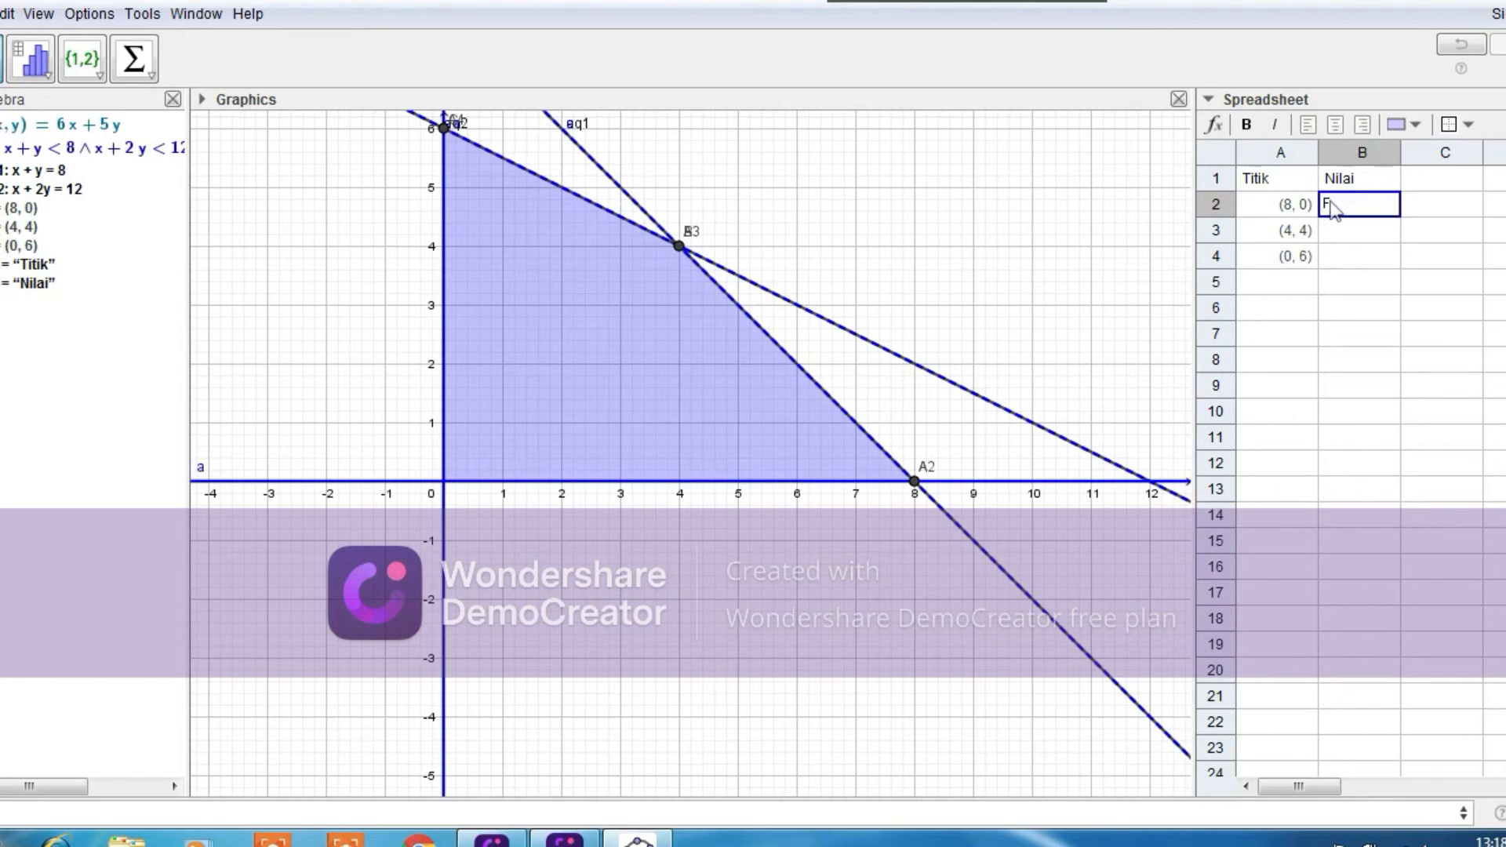
type("(9")
key("BackSpace")
type("a")
key("BackSpace")
type("A")
type("2")
key("Return")
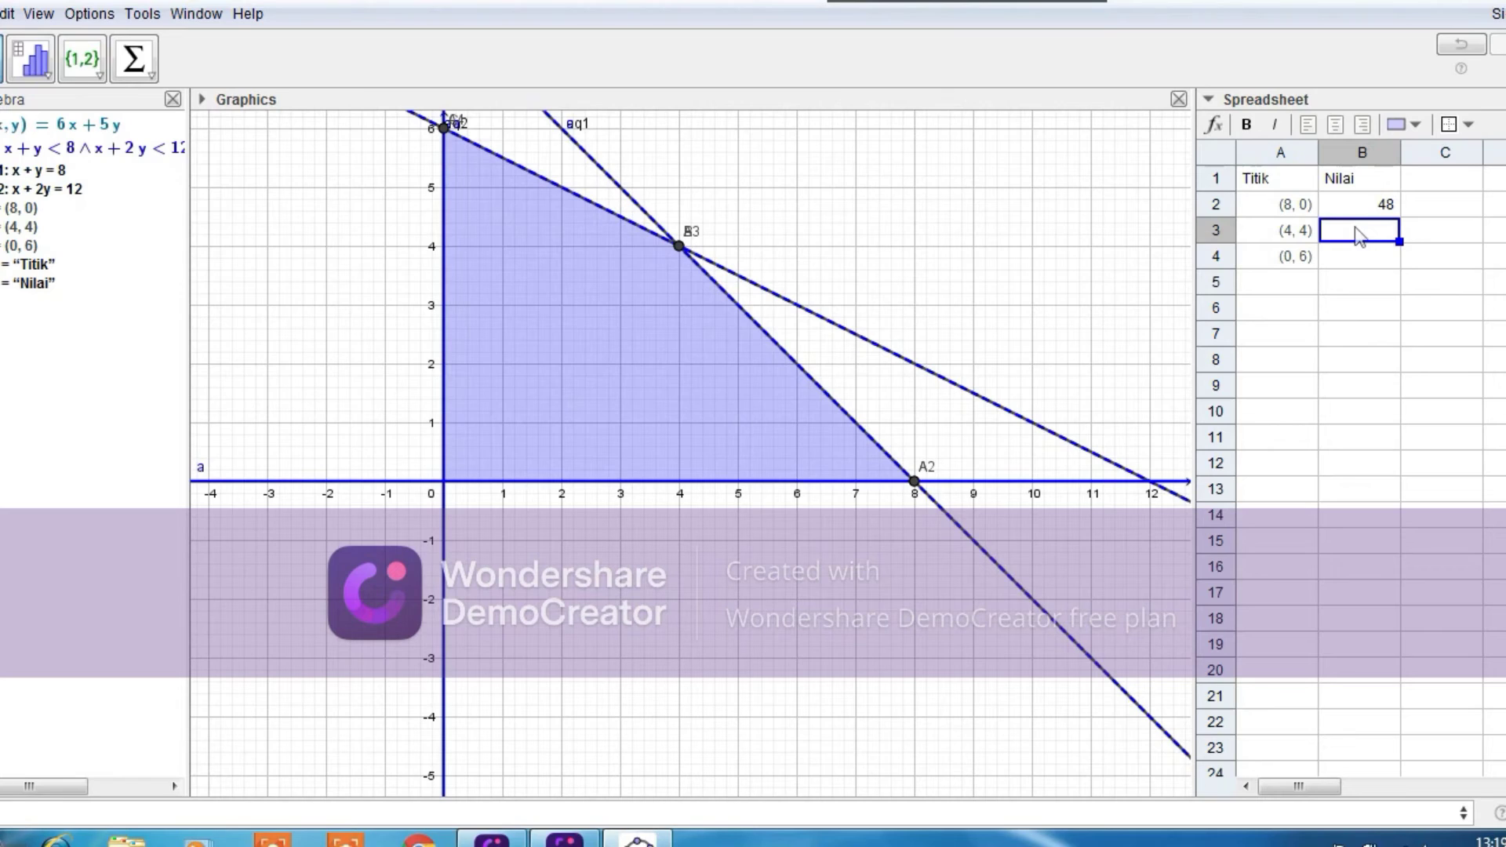
Evaluate the objective function at corner B by entering F(B) in cell B3
type("f")
key("BackSpace")
type("F(b")
key("BackSpace")
type("B")
key("Return")
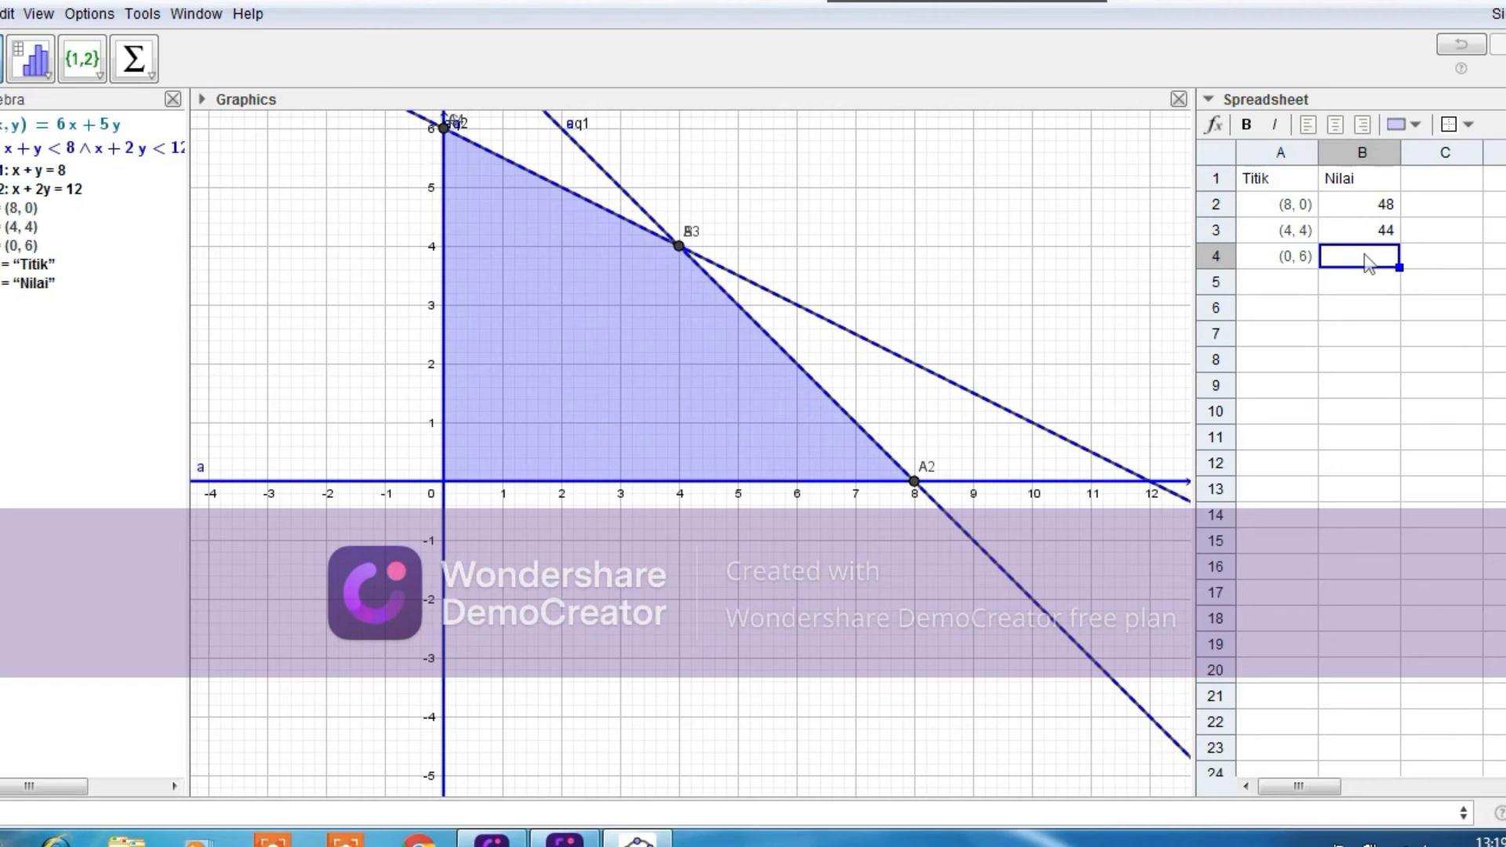
Evaluate the objective function at corner C by entering F(C) in cell B4
type("f")
key("BackSpace")
type("F(C")
key("Return")
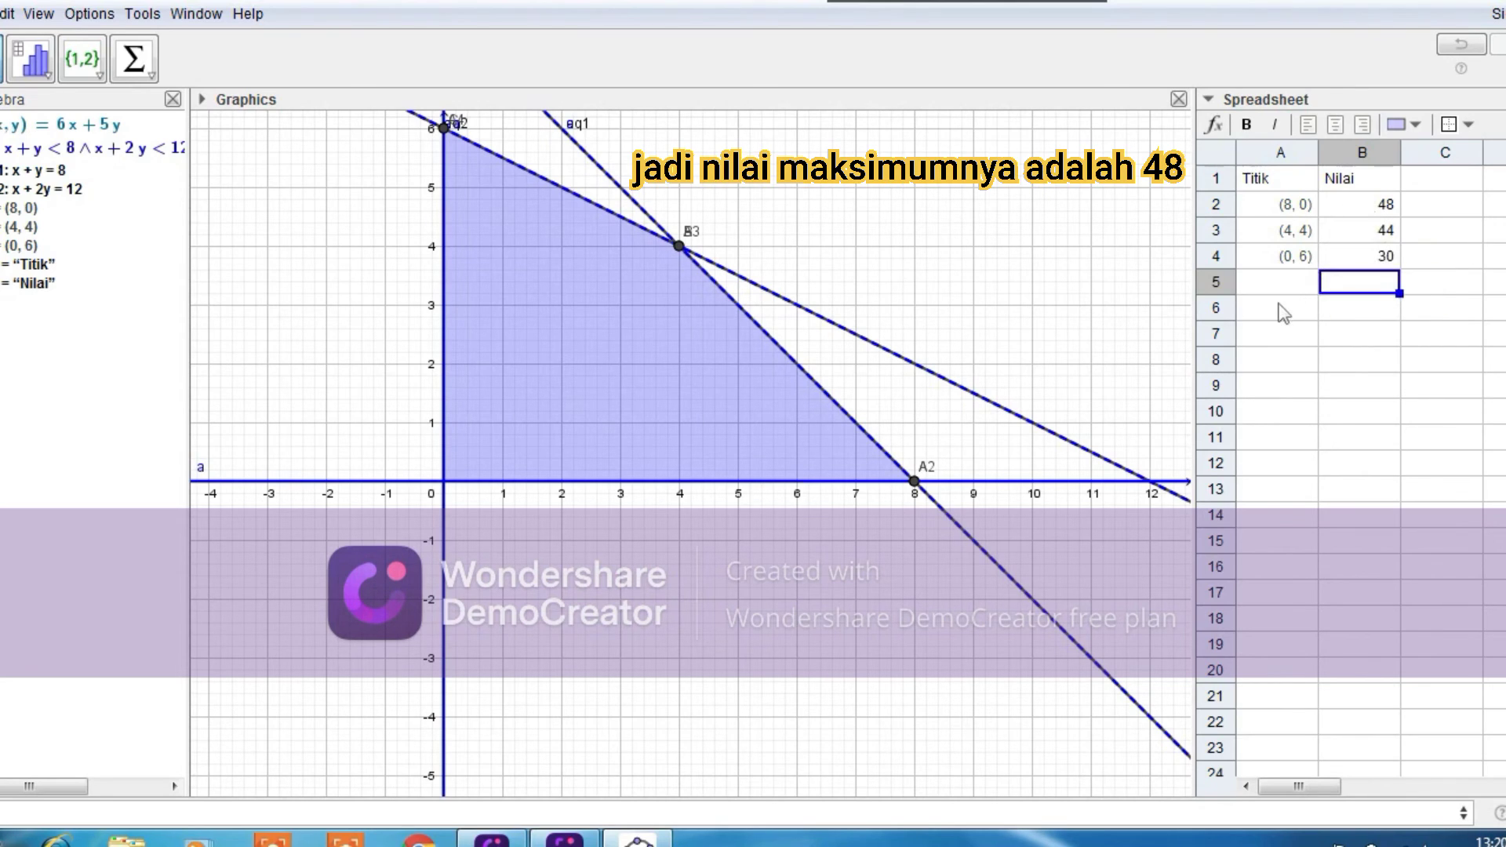
Enter the conclusion "JADI,NILAI MAKSIMUMNYA ADALAH 48" in cell A7
left_click(1260, 339)
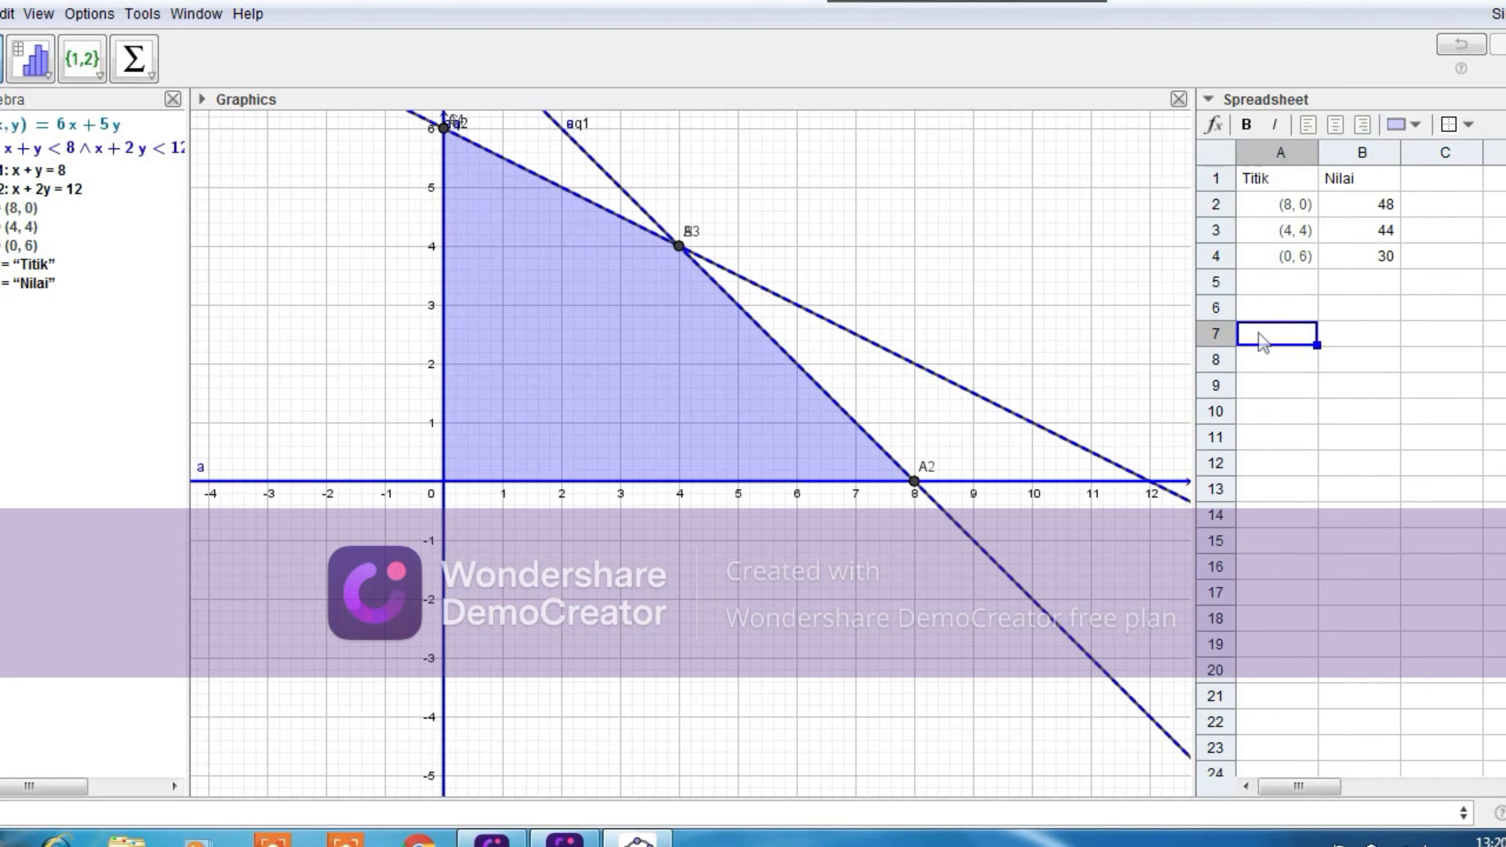
type("JA")
type("D")
type("I")
type(" MAK")
type("SIMU")
type("MNY")
type(" ADA")
type("LAH ")
type("4")
type("8")
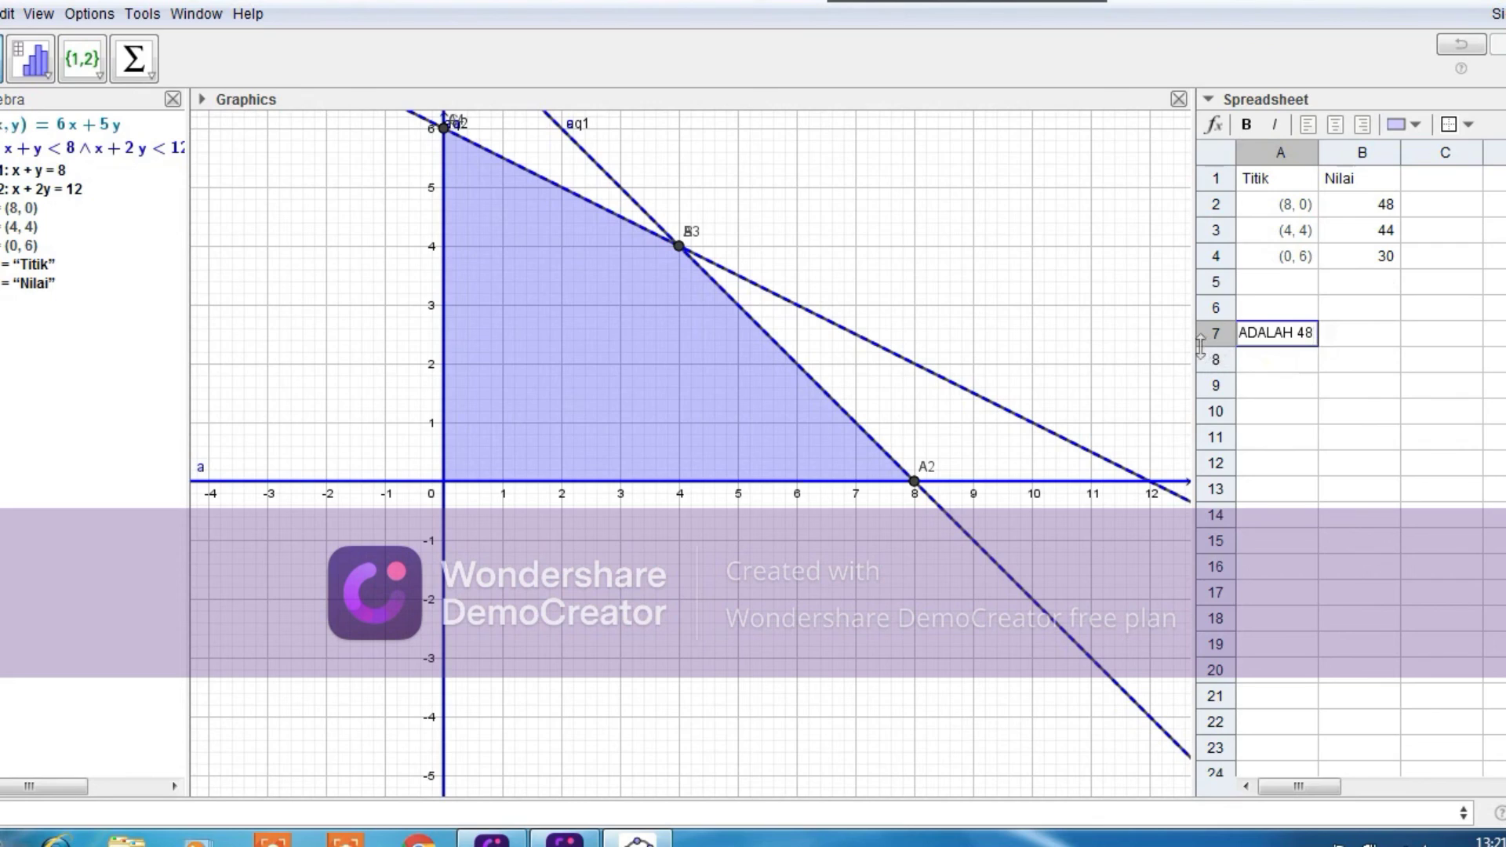
key("Return")
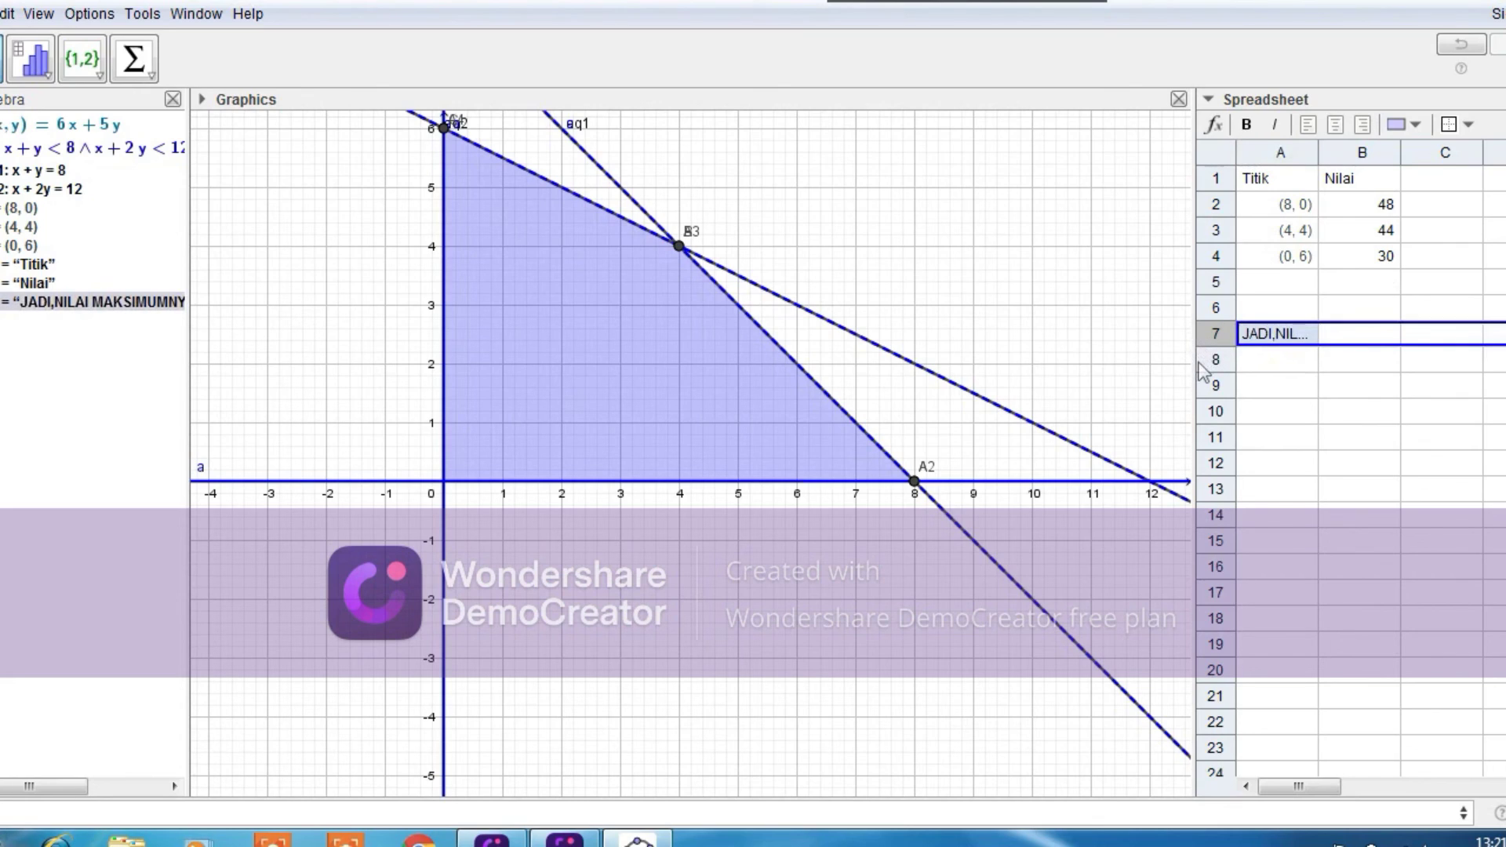
left_click(1204, 369)
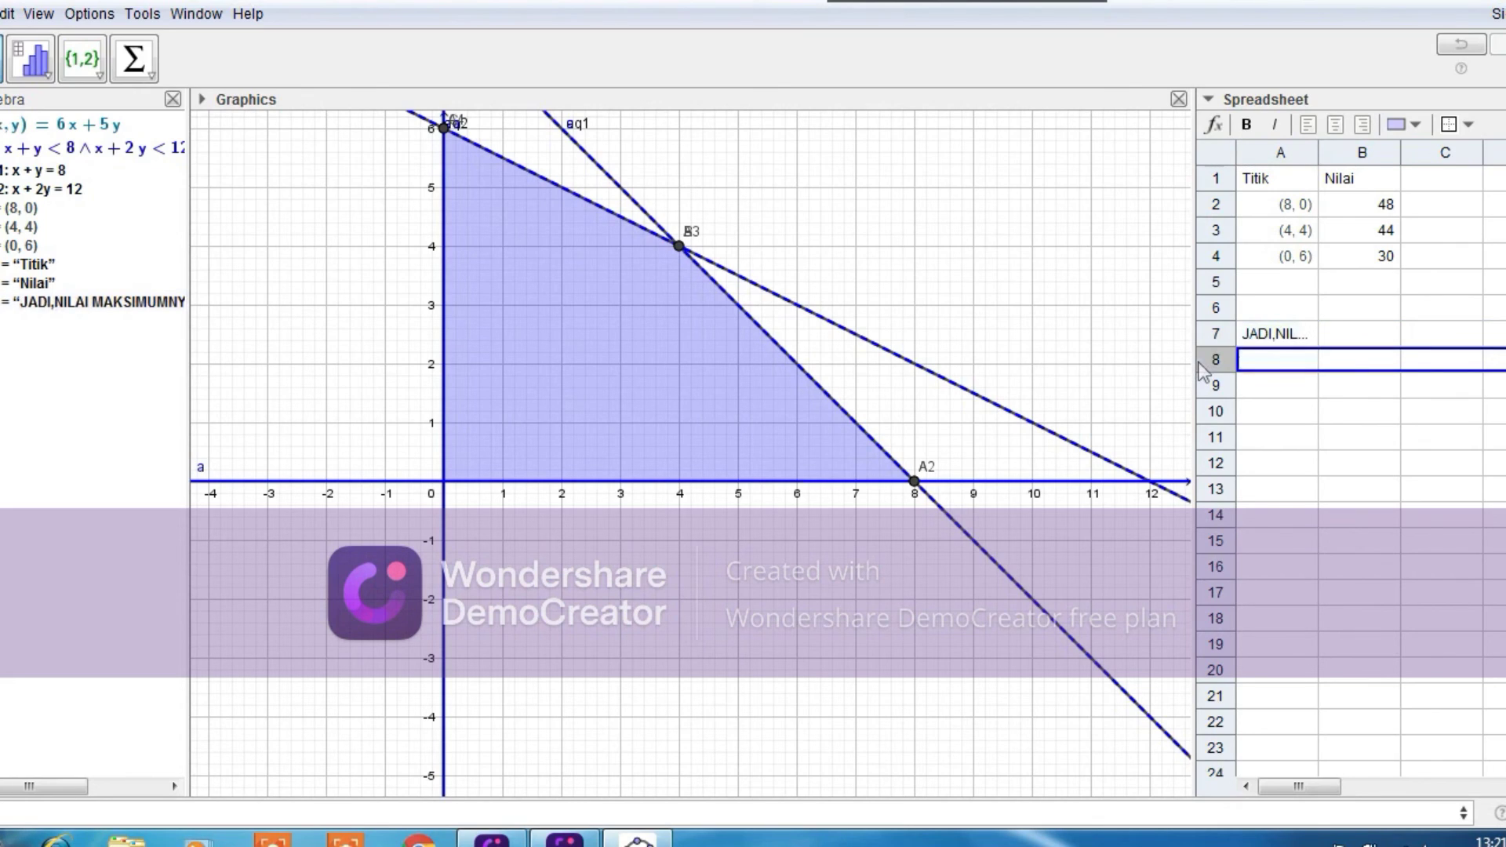
left_click(1257, 336)
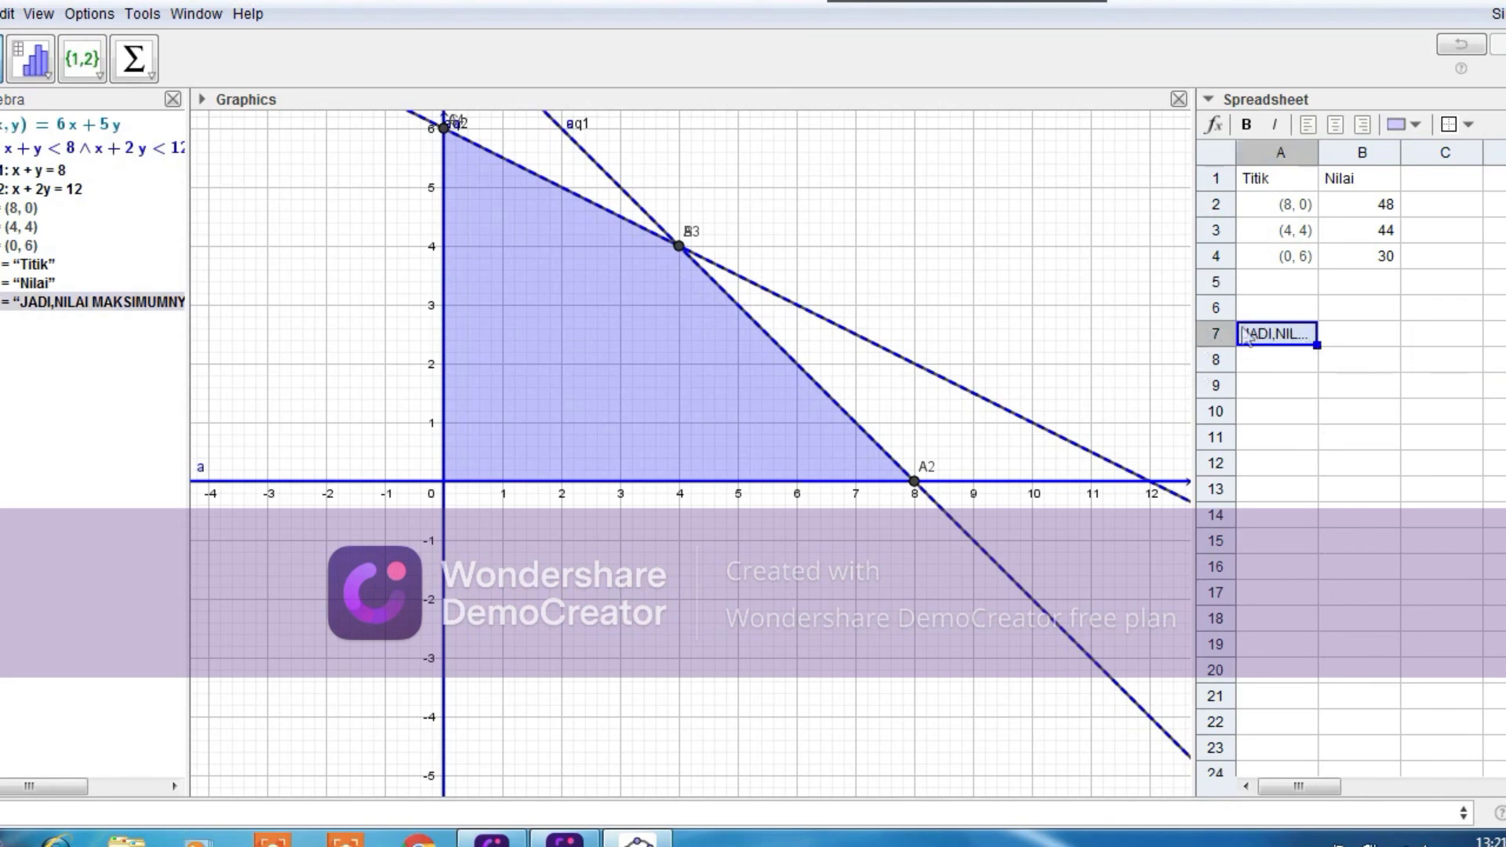